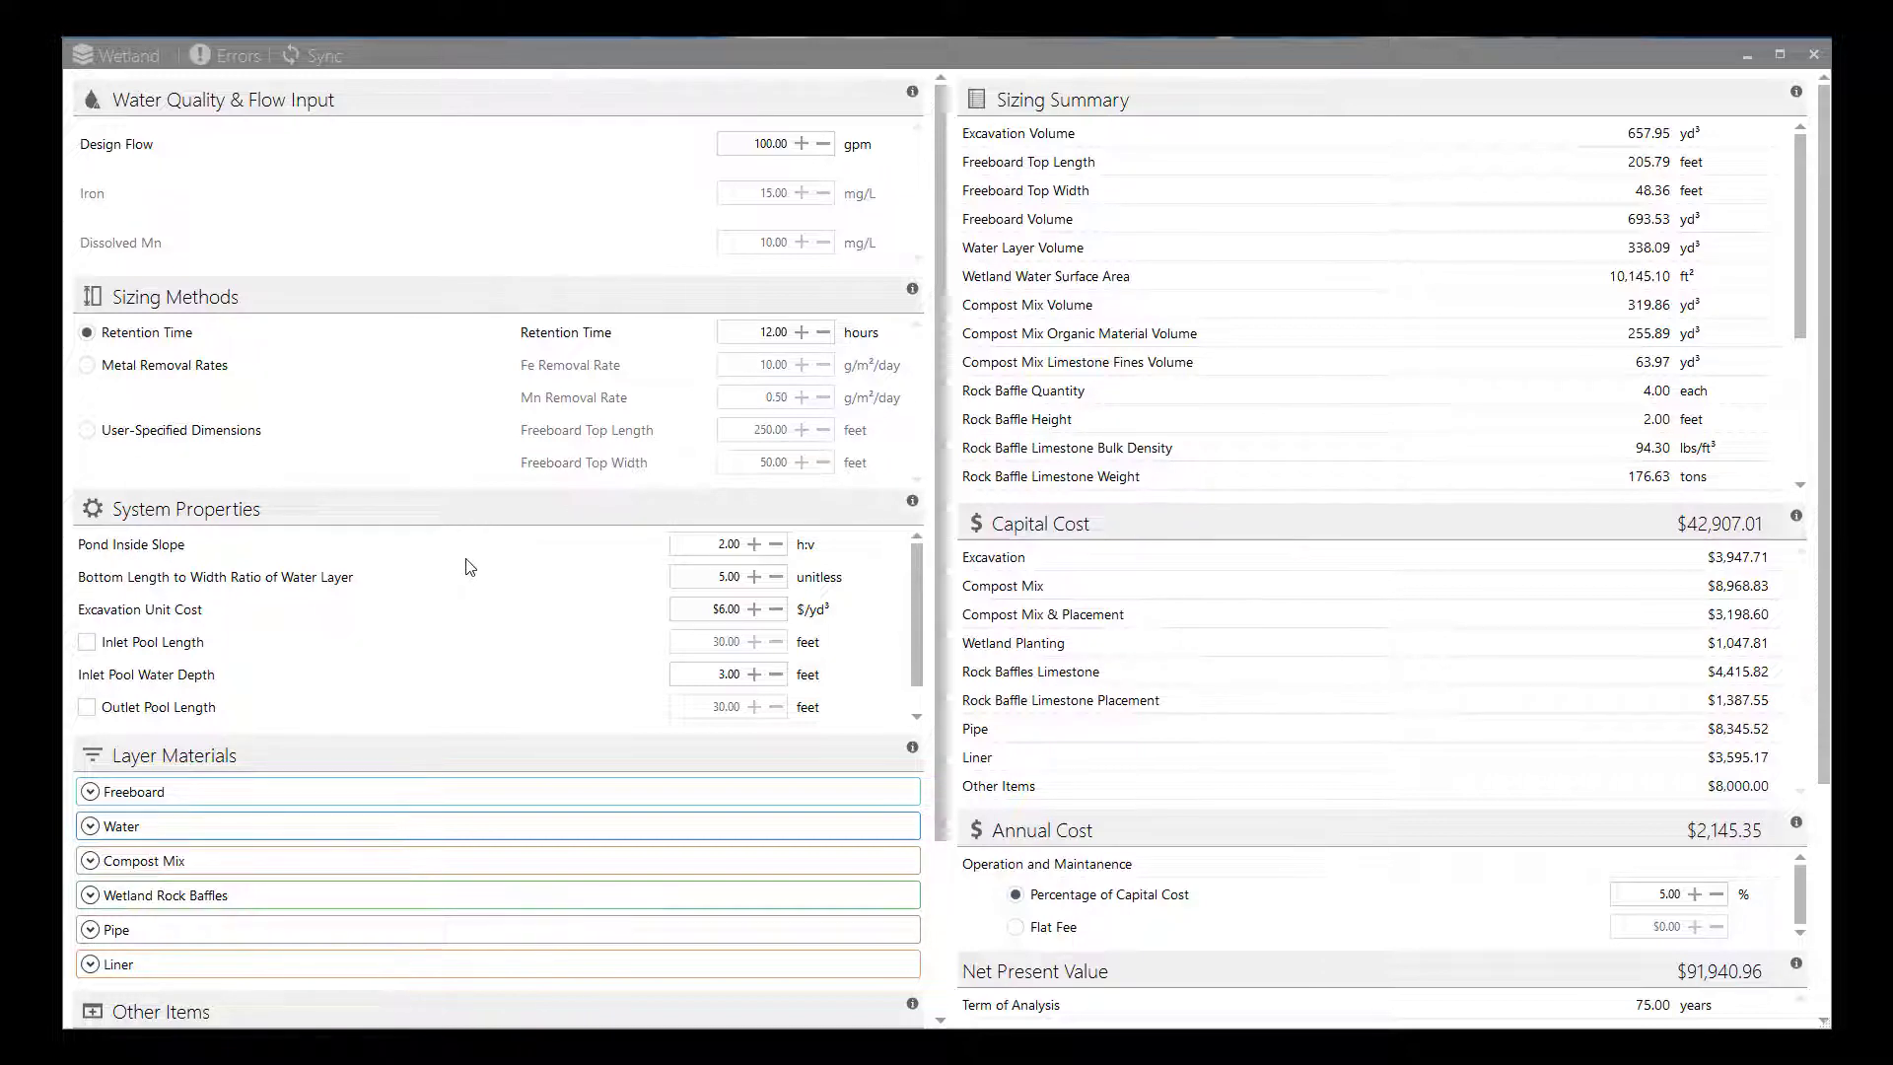
# - Set the bottom length to width ratio of the water layer to 4.00 in the system properties
pyautogui.moveTo(949, 422); pyautogui.dragTo(954, 572)
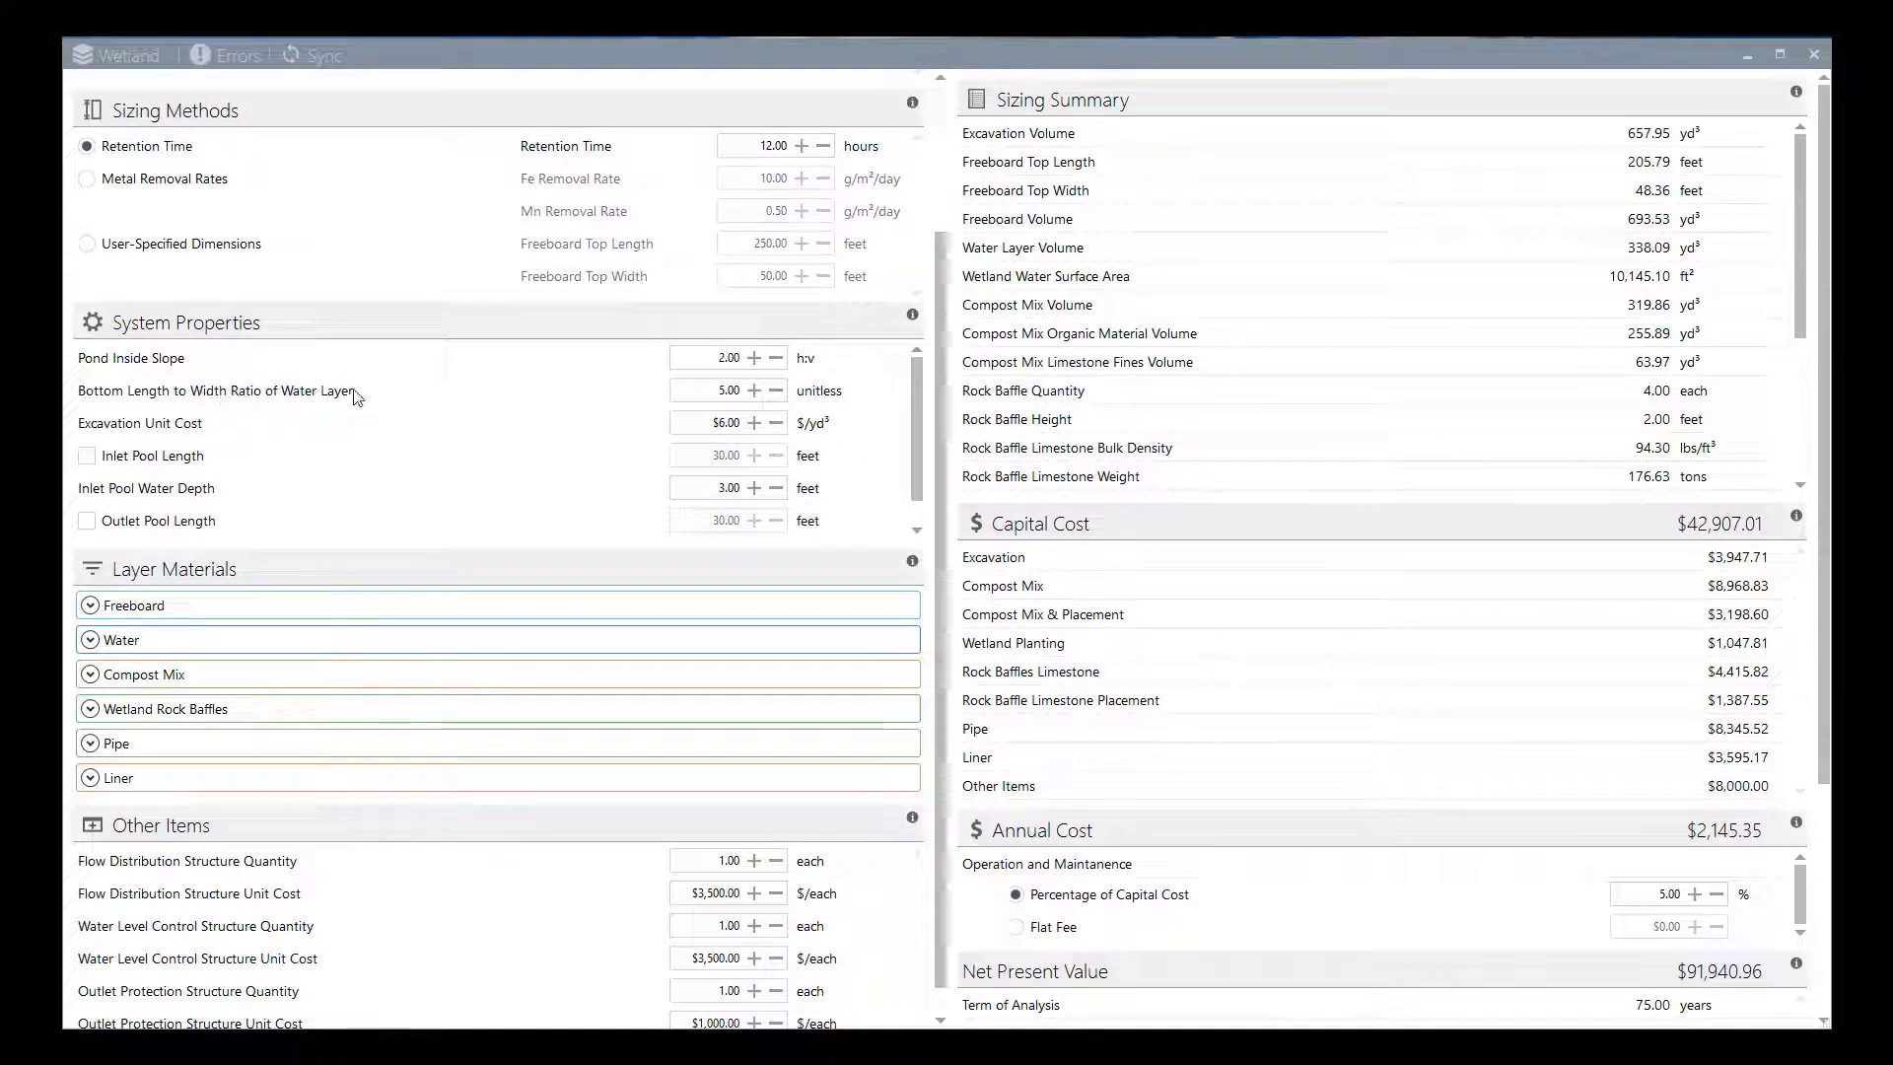
pyautogui.click(720, 389)
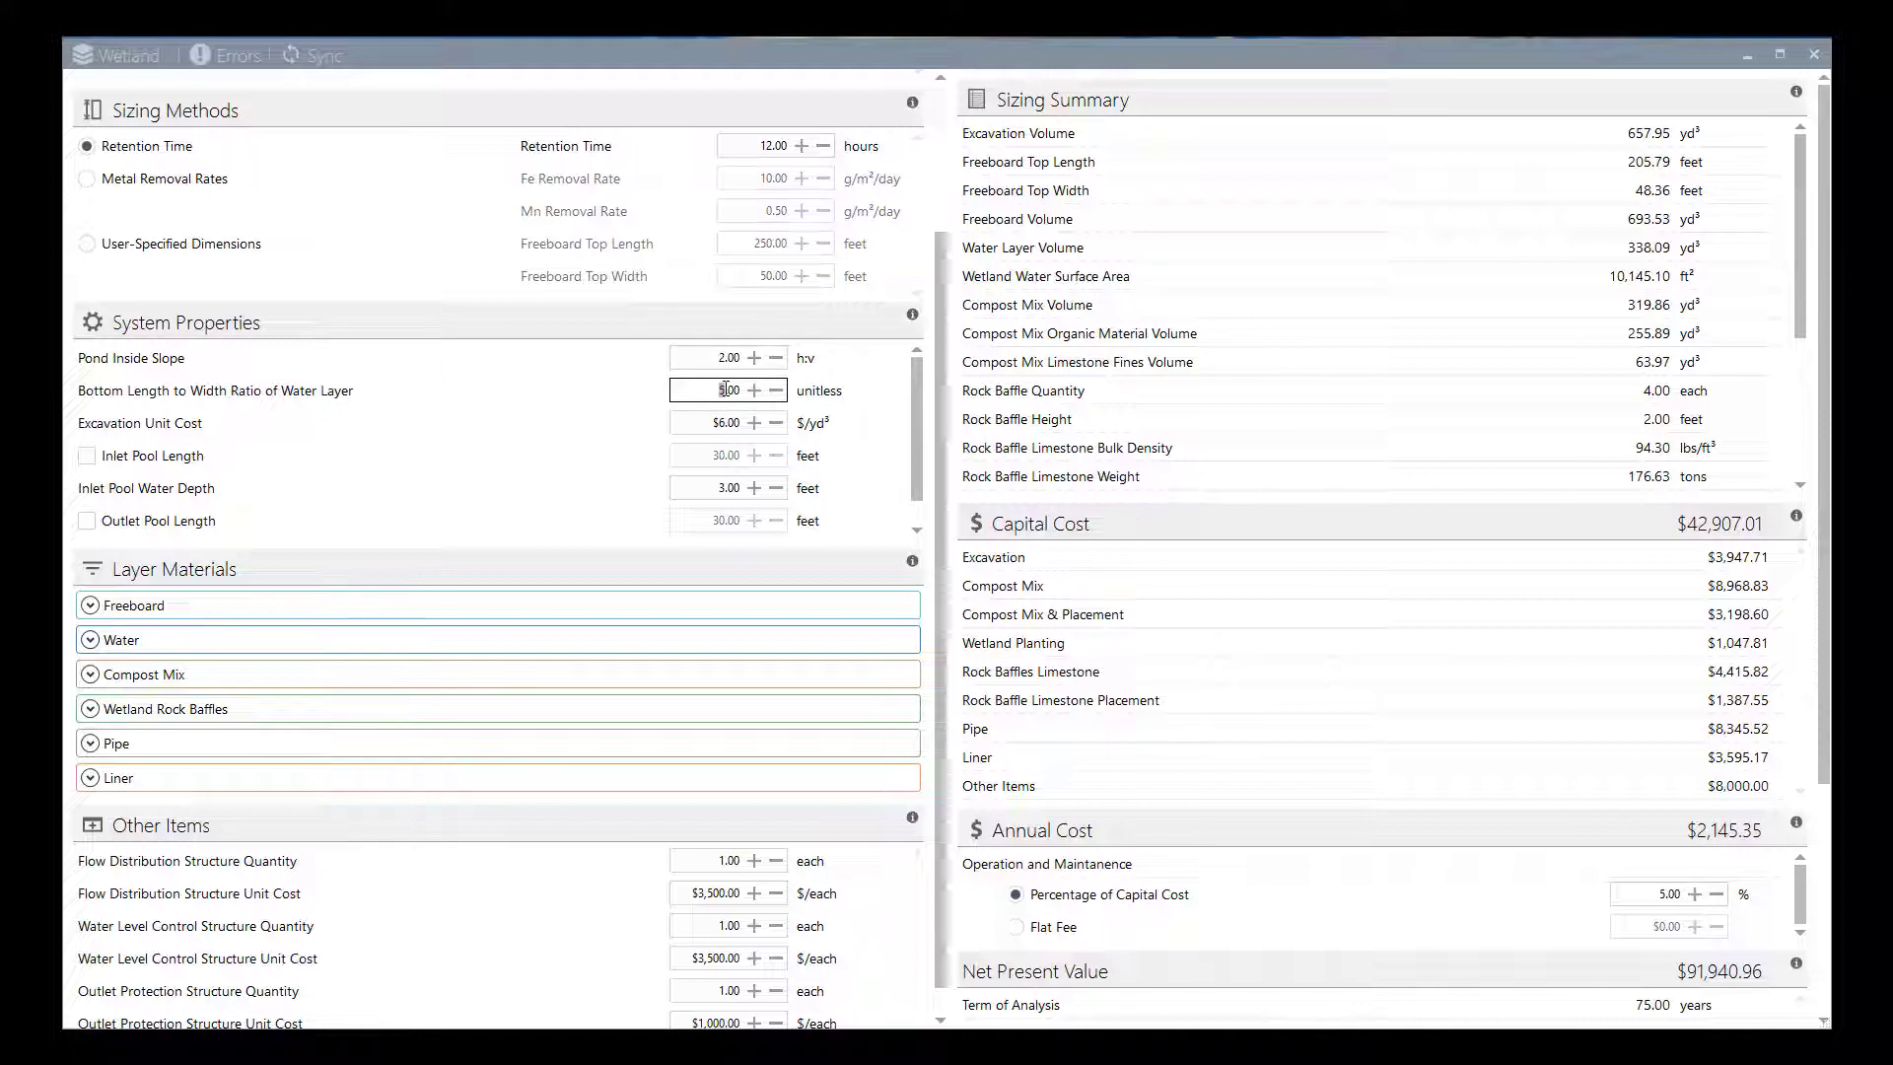
pyautogui.click(512, 442)
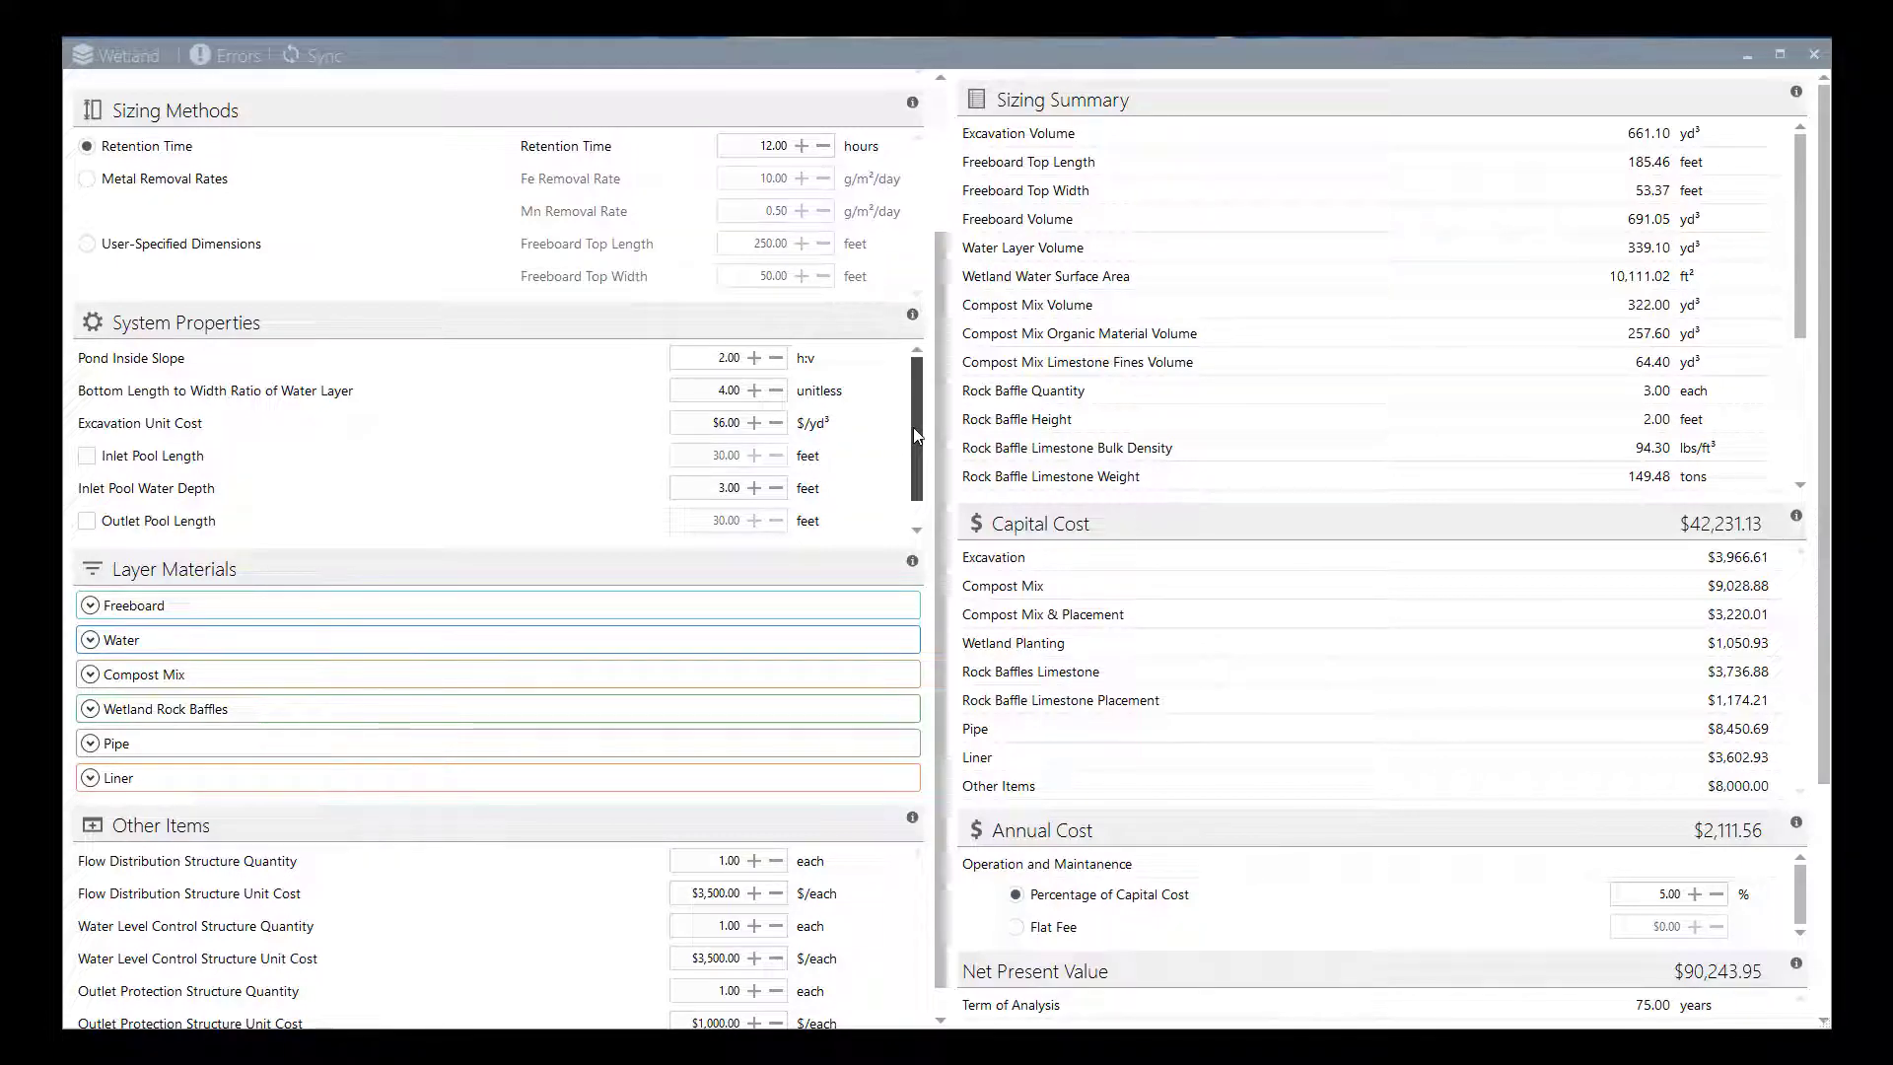
# - Set the Freeboard layer's depth to 2.50 feet
pyautogui.scroll(-1, 937, 414)
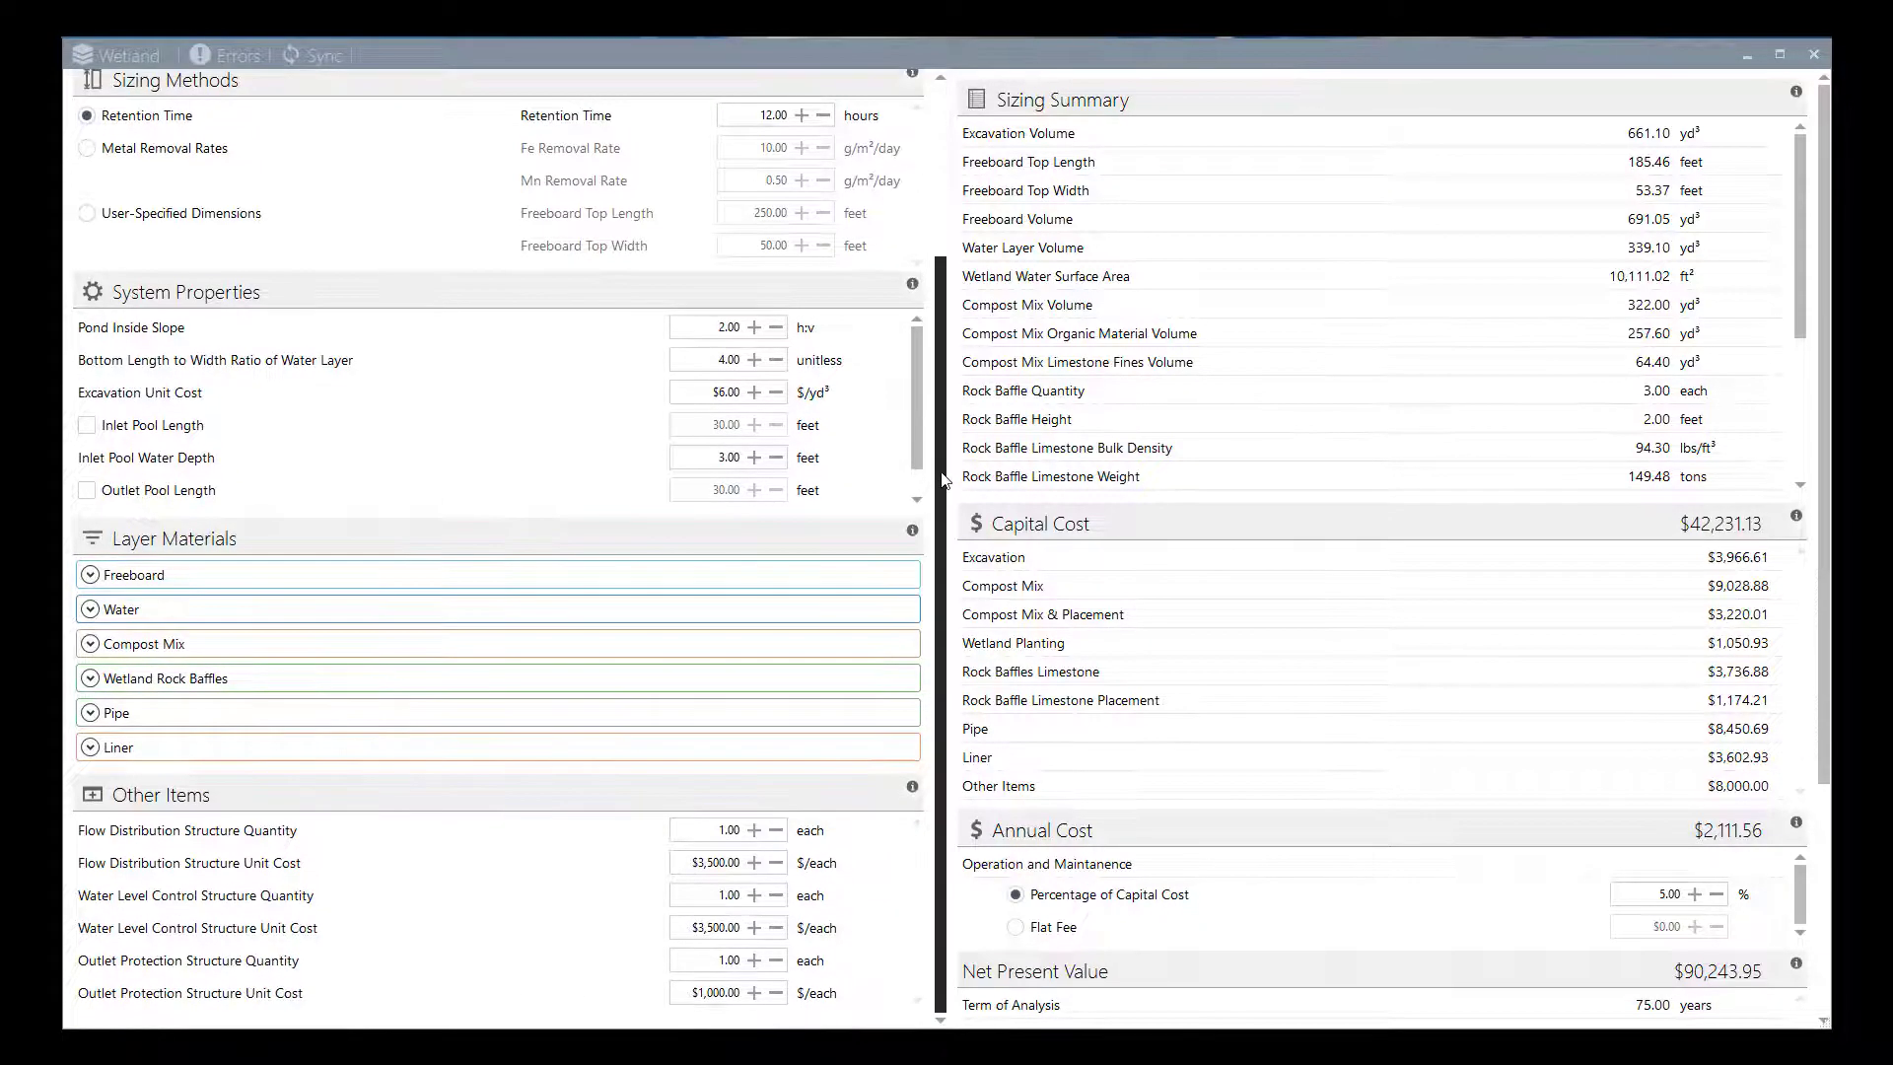
pyautogui.click(91, 575)
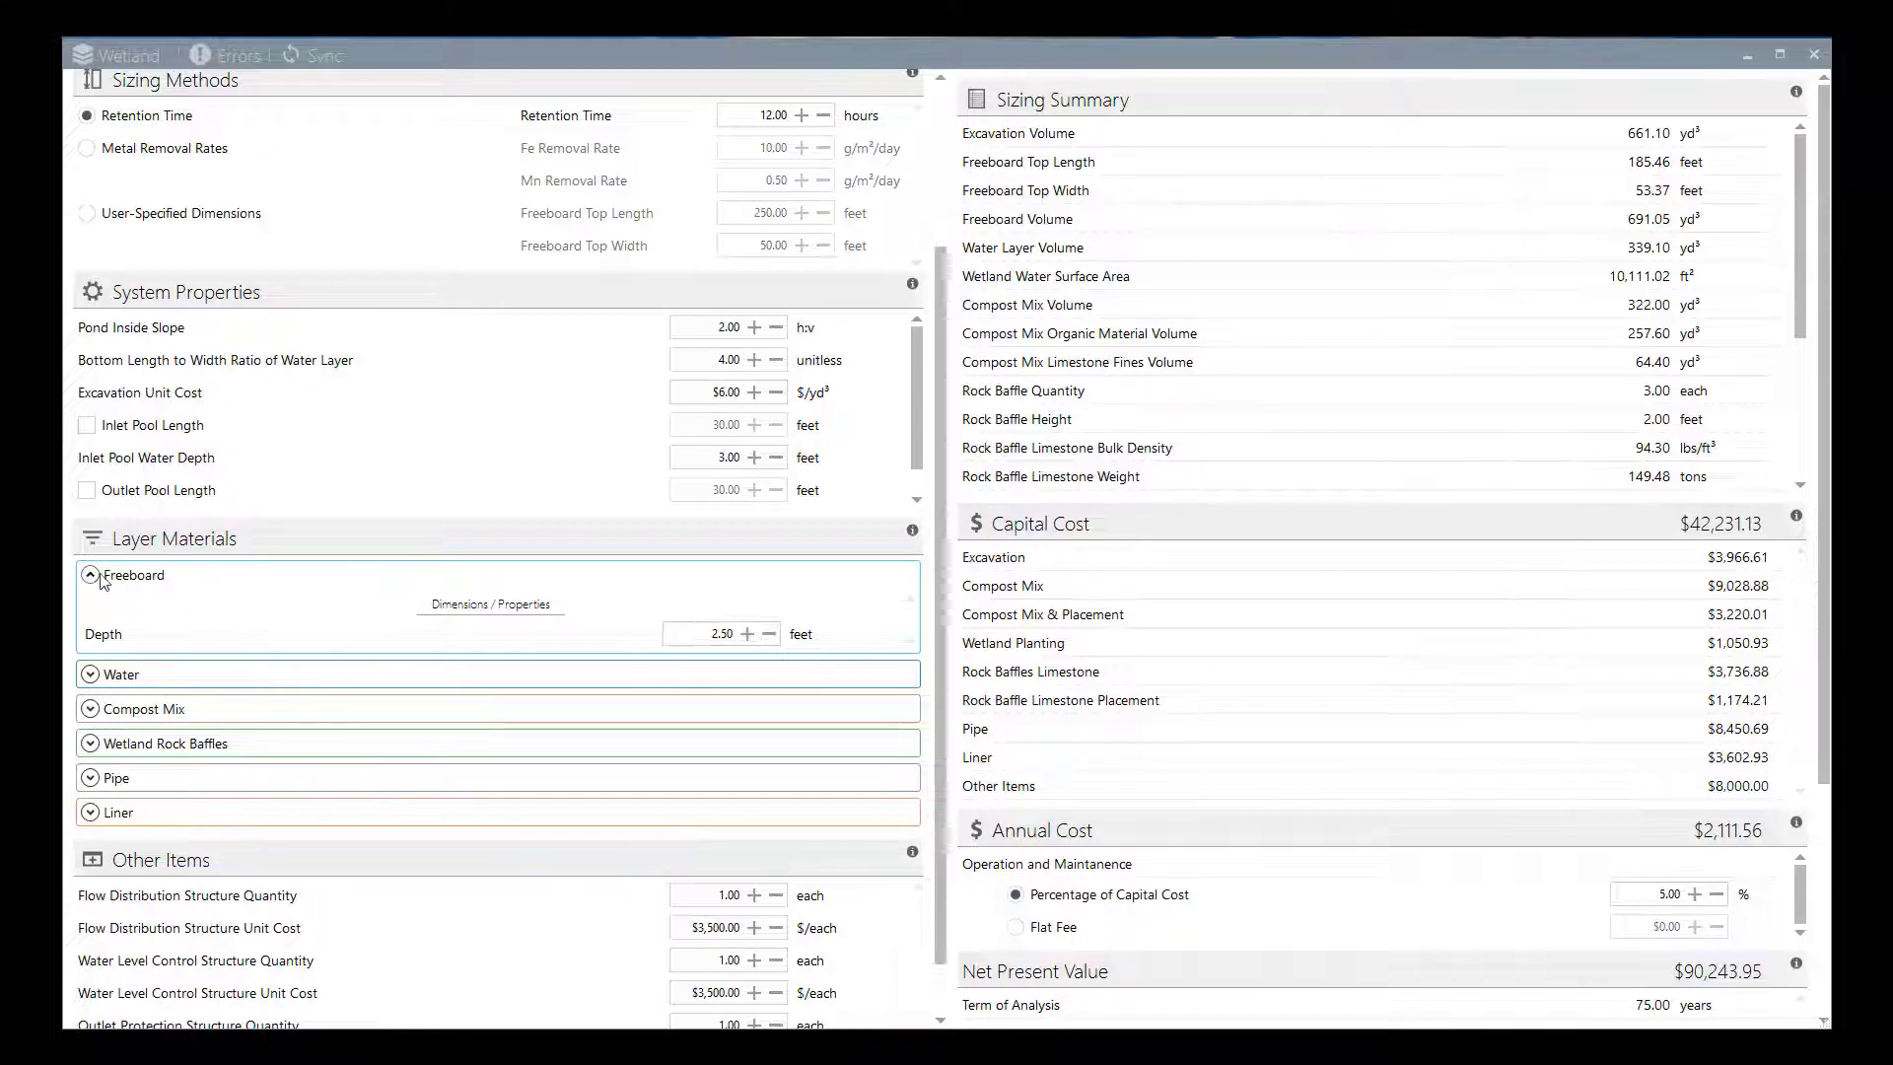
pyautogui.click(91, 576)
# - Review the dimensions, properties and unit costs of the Water, Compost Mix and Wetland Rock Baffles layers
pyautogui.click(91, 611)
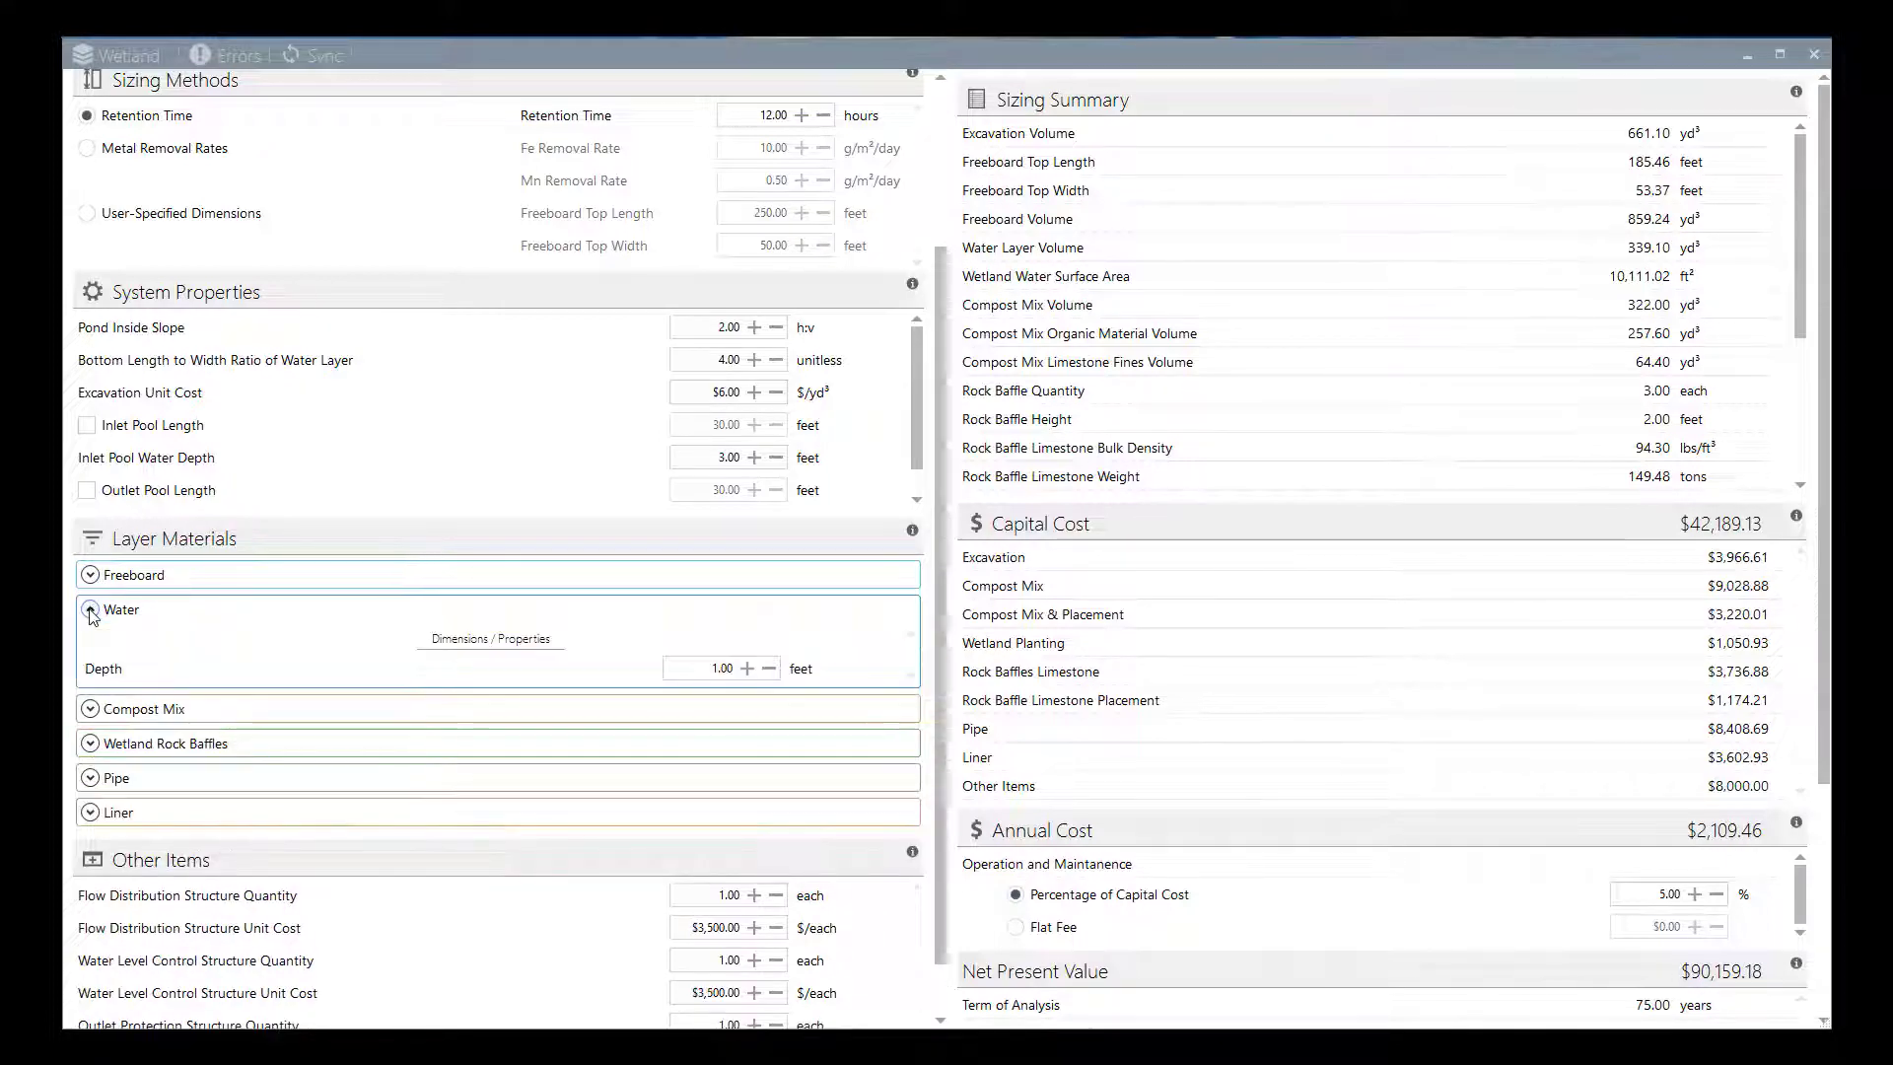
pyautogui.click(91, 611)
pyautogui.click(91, 645)
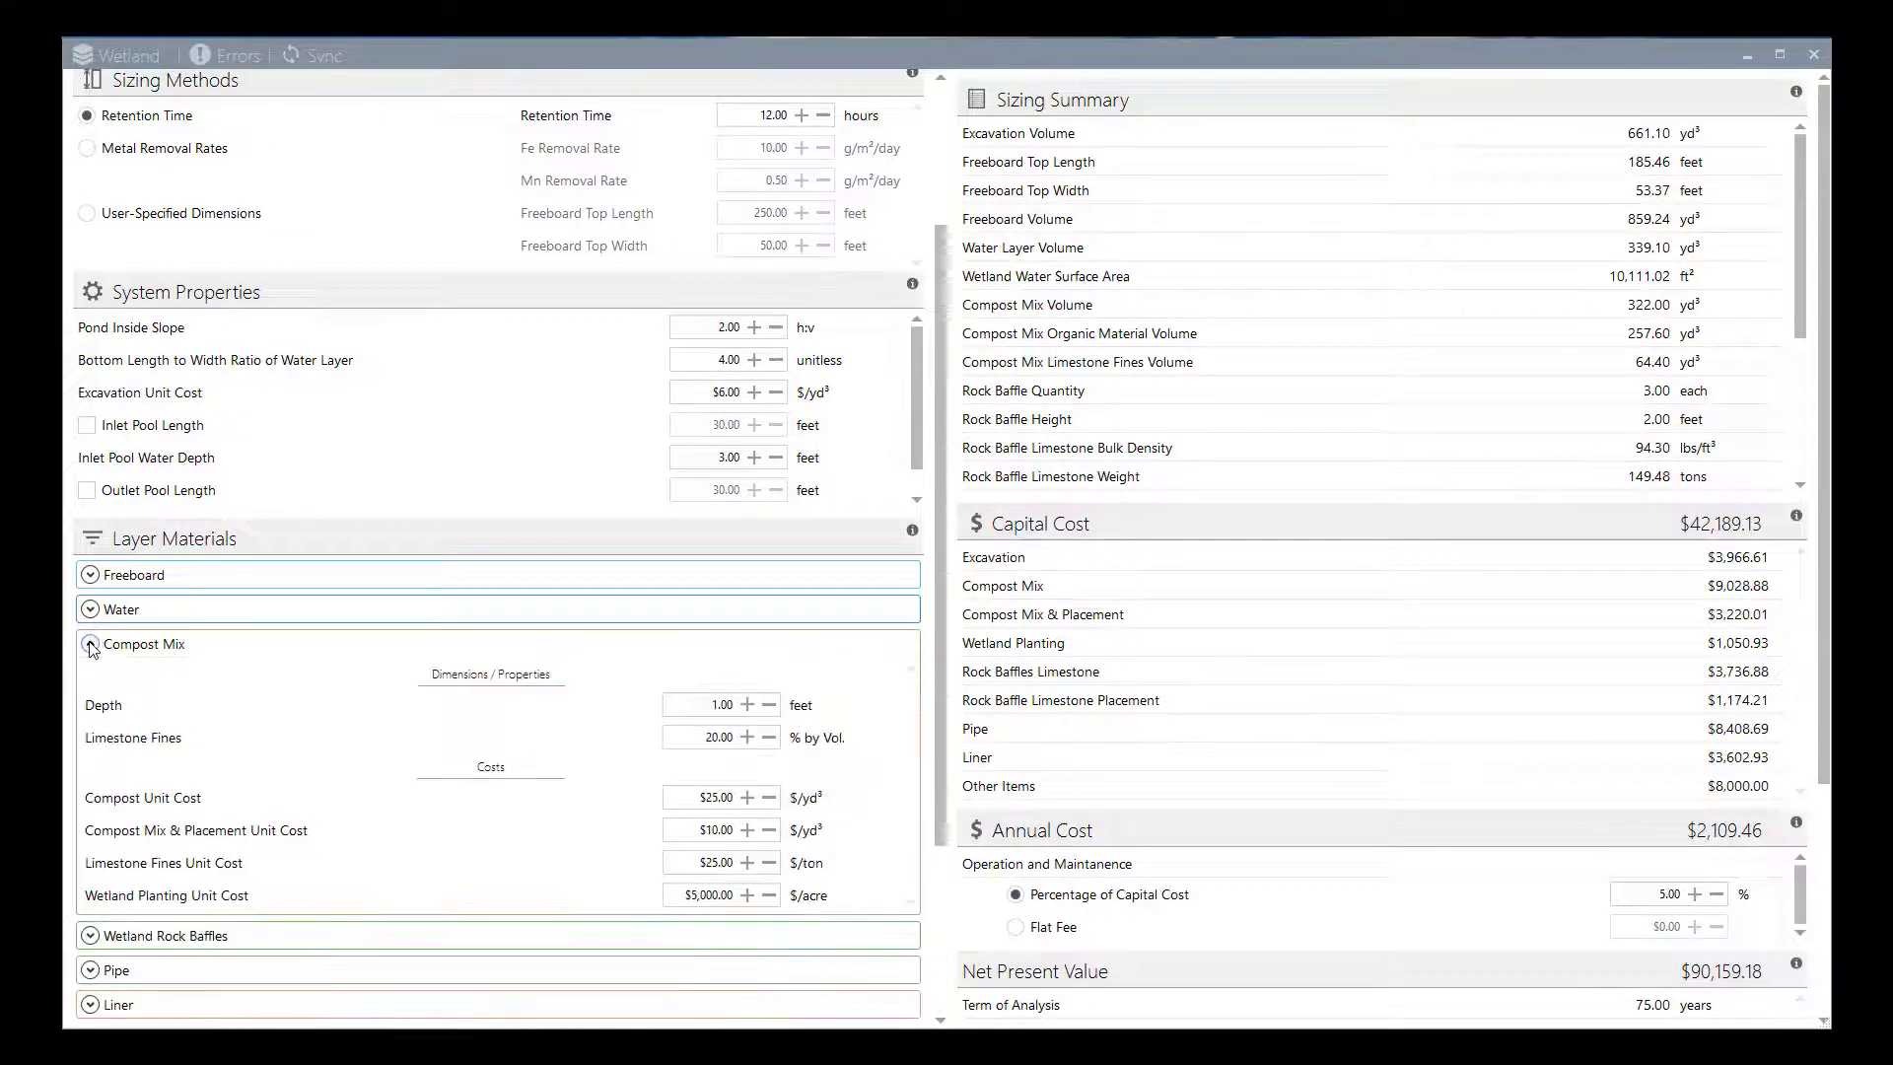
pyautogui.click(91, 645)
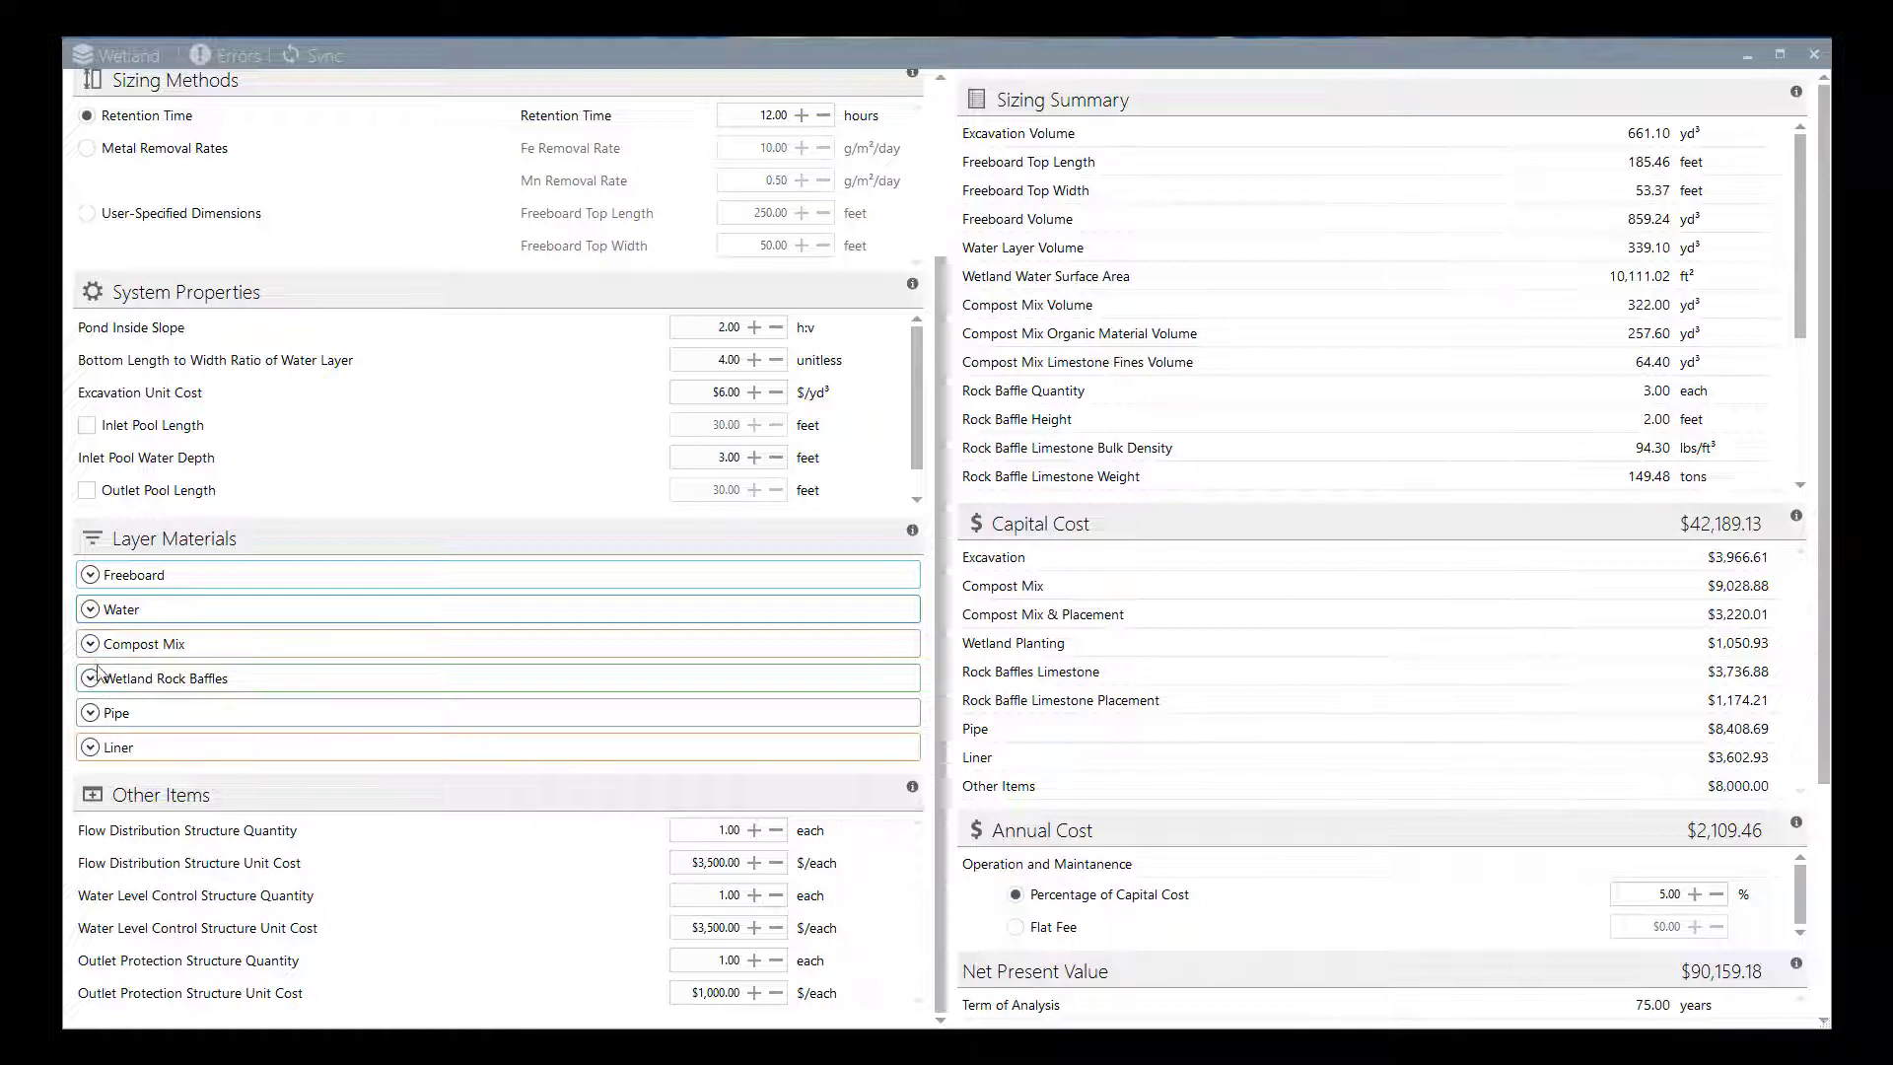
pyautogui.click(90, 681)
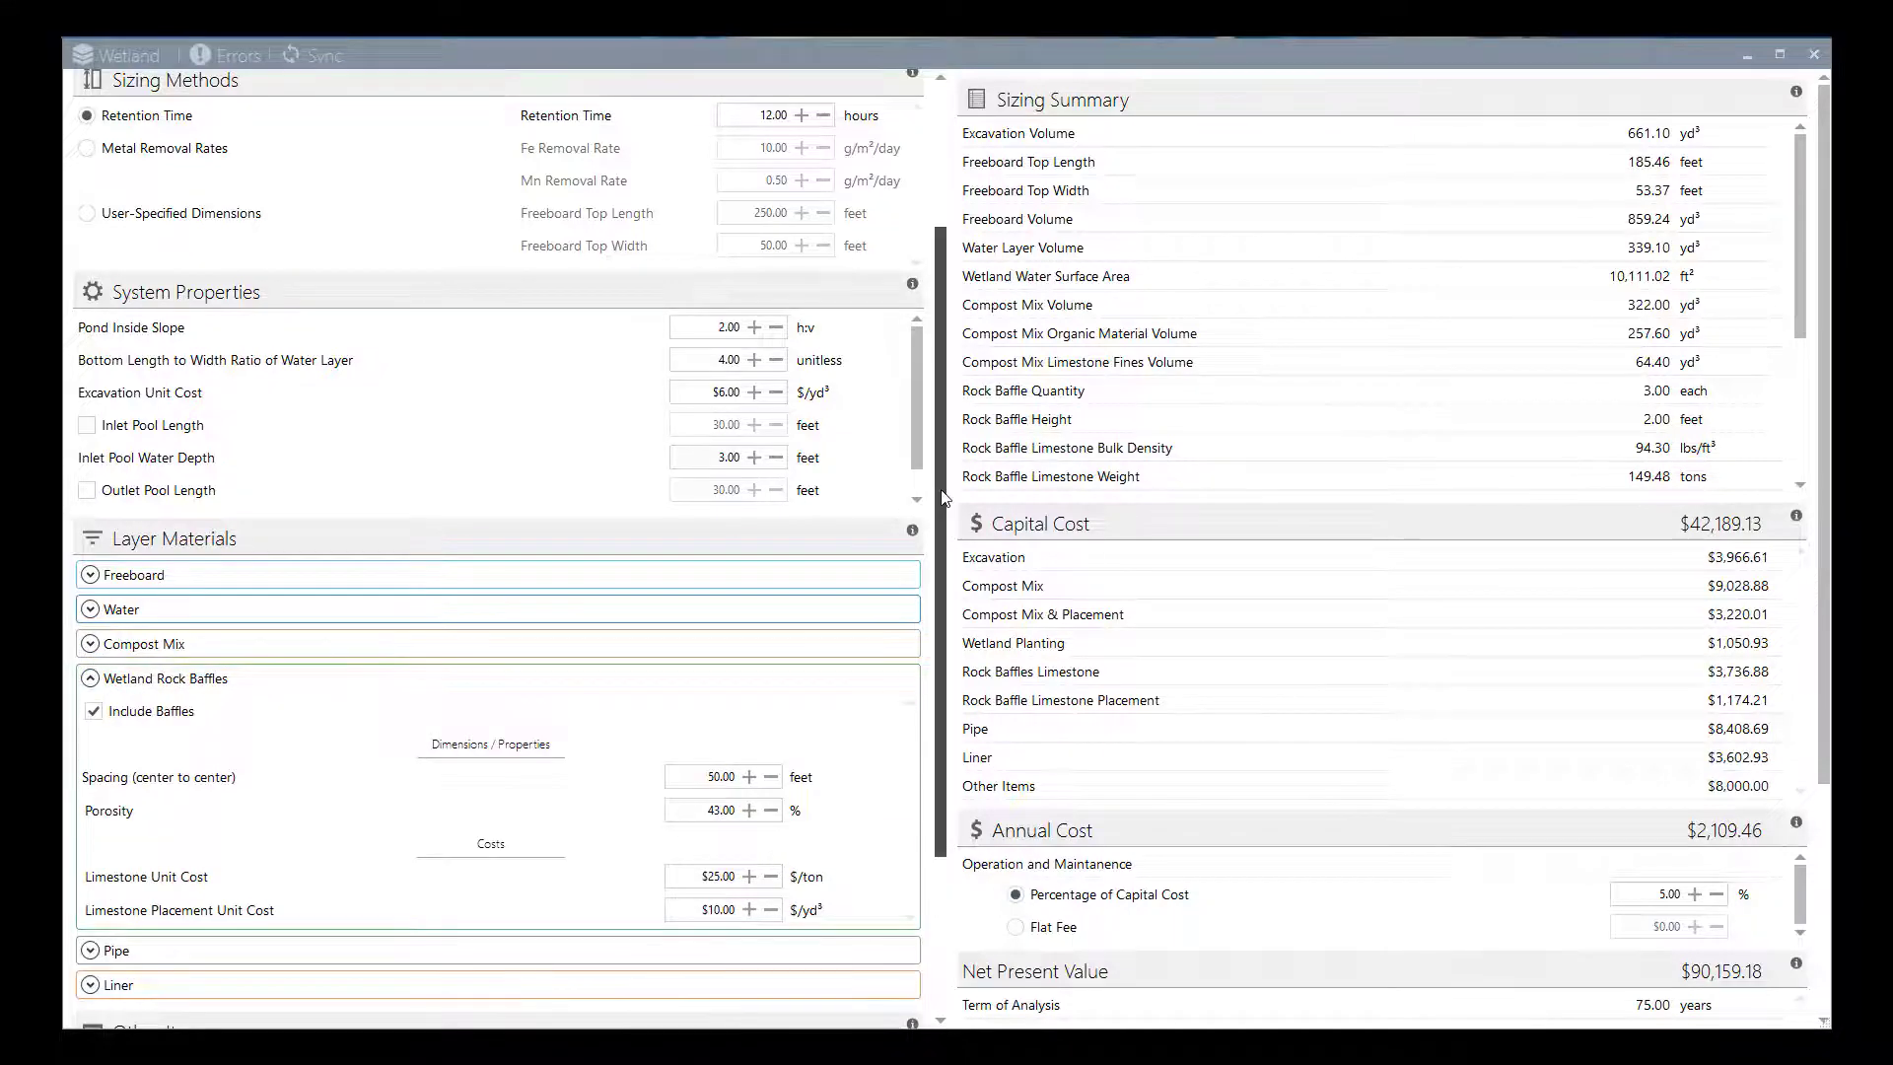
pyautogui.scroll(-1, 944, 540)
pyautogui.scroll(-3, 943, 539)
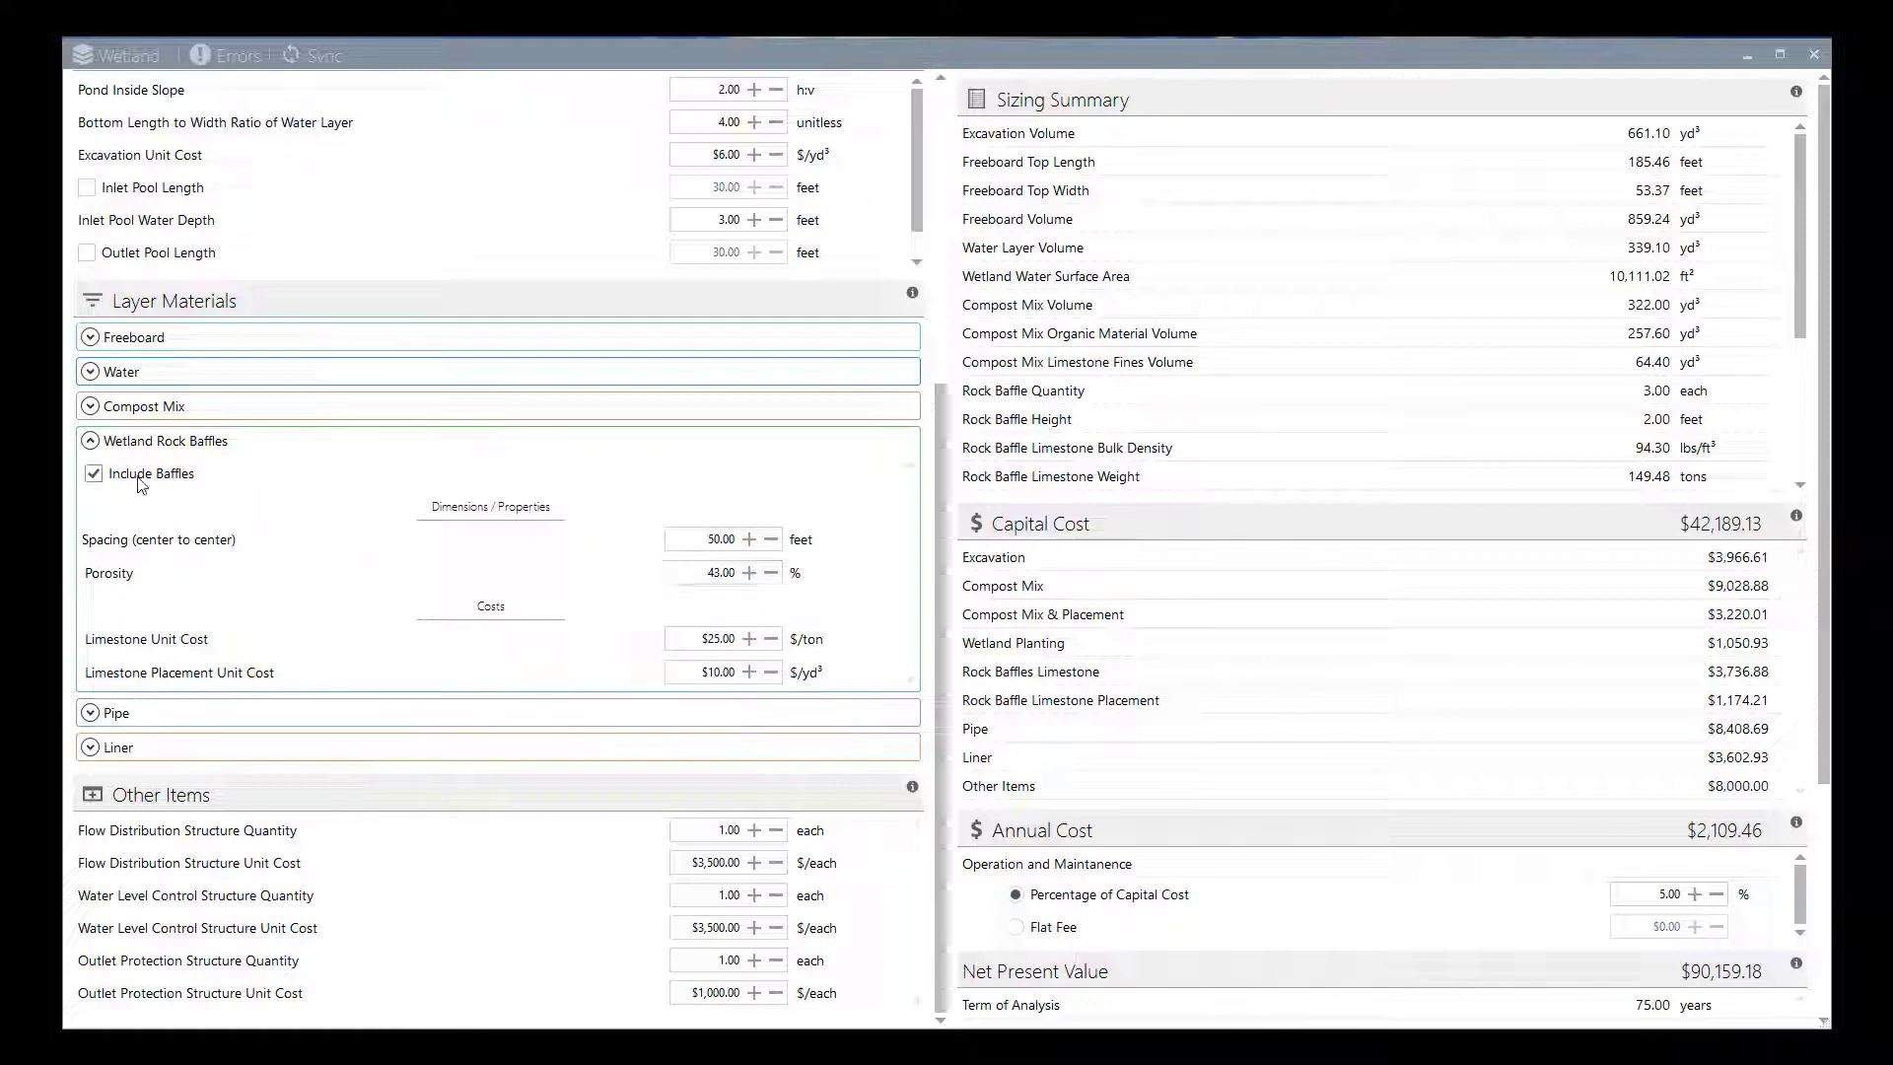
pyautogui.click(89, 441)
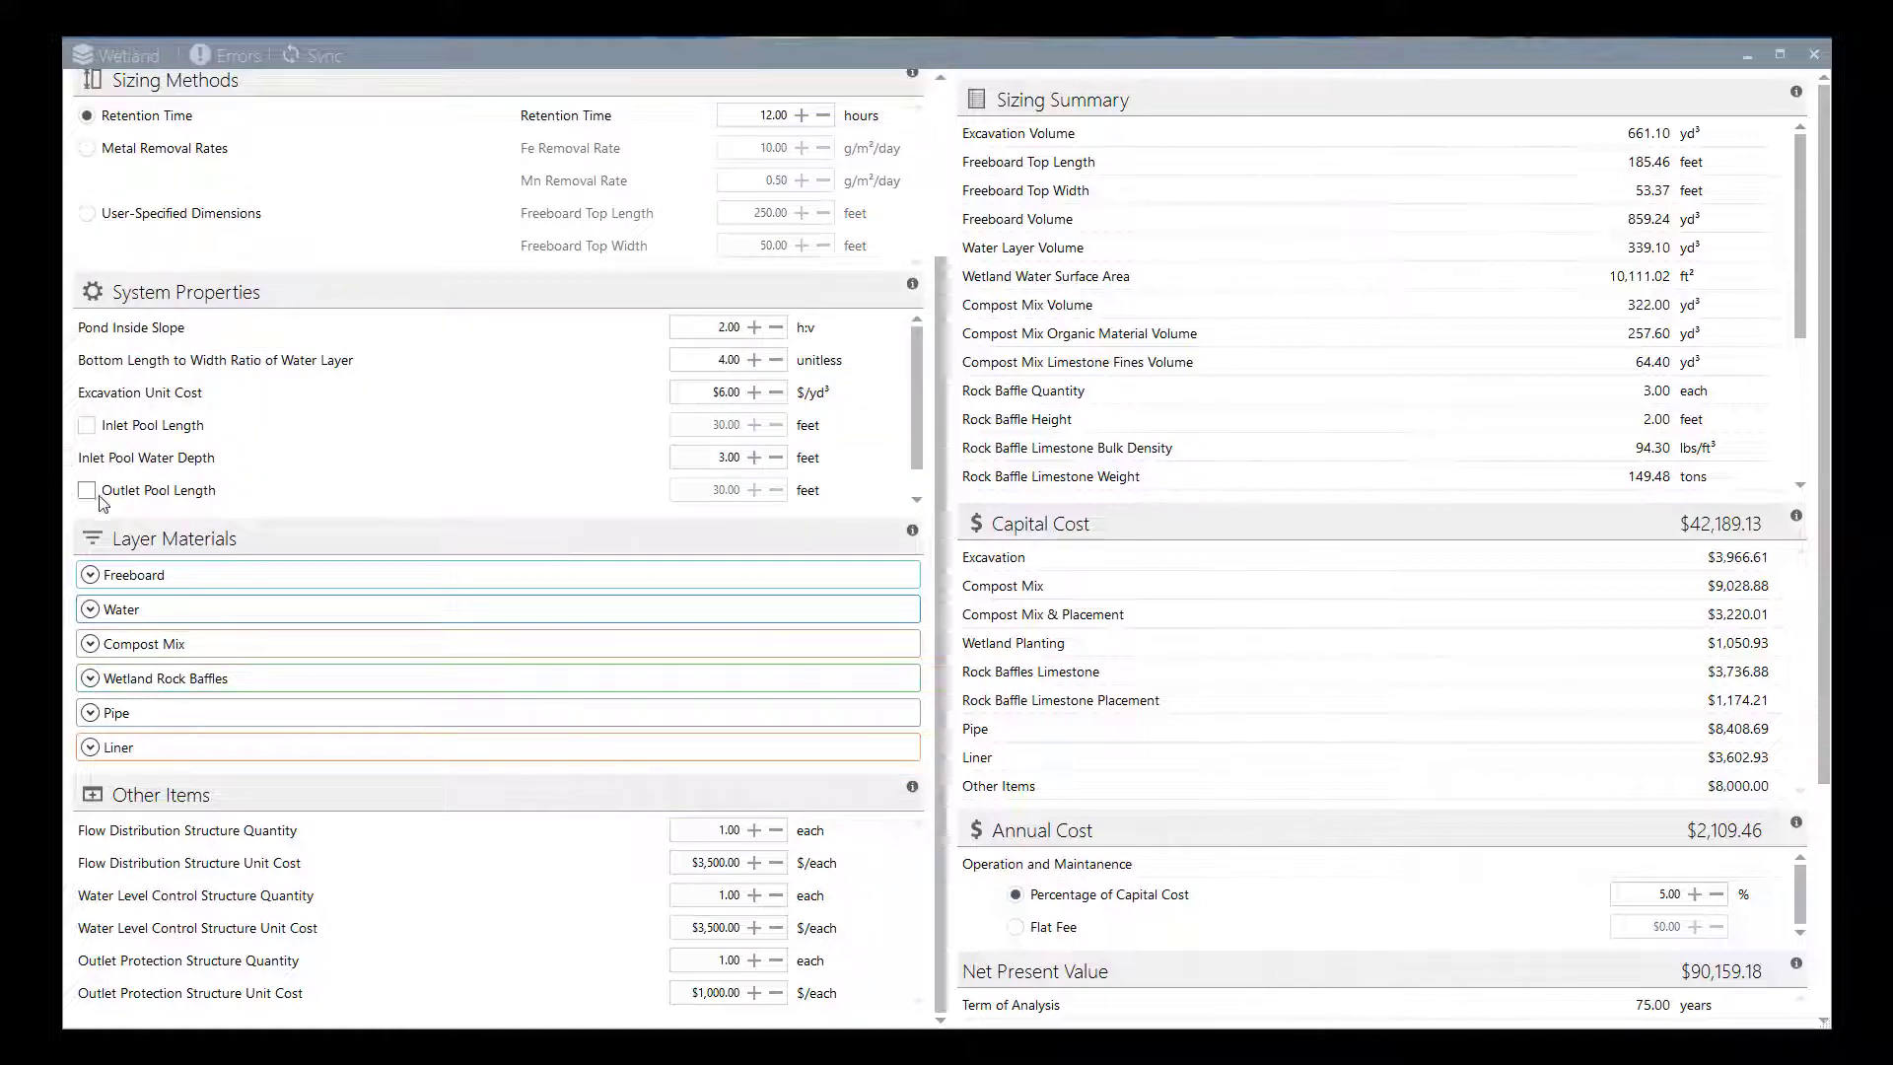
# - Switch the Pipe layer from the AMDTreat Piping Calculator to the user-specified piping layout and review its pipe lengths and unit costs
pyautogui.click(90, 712)
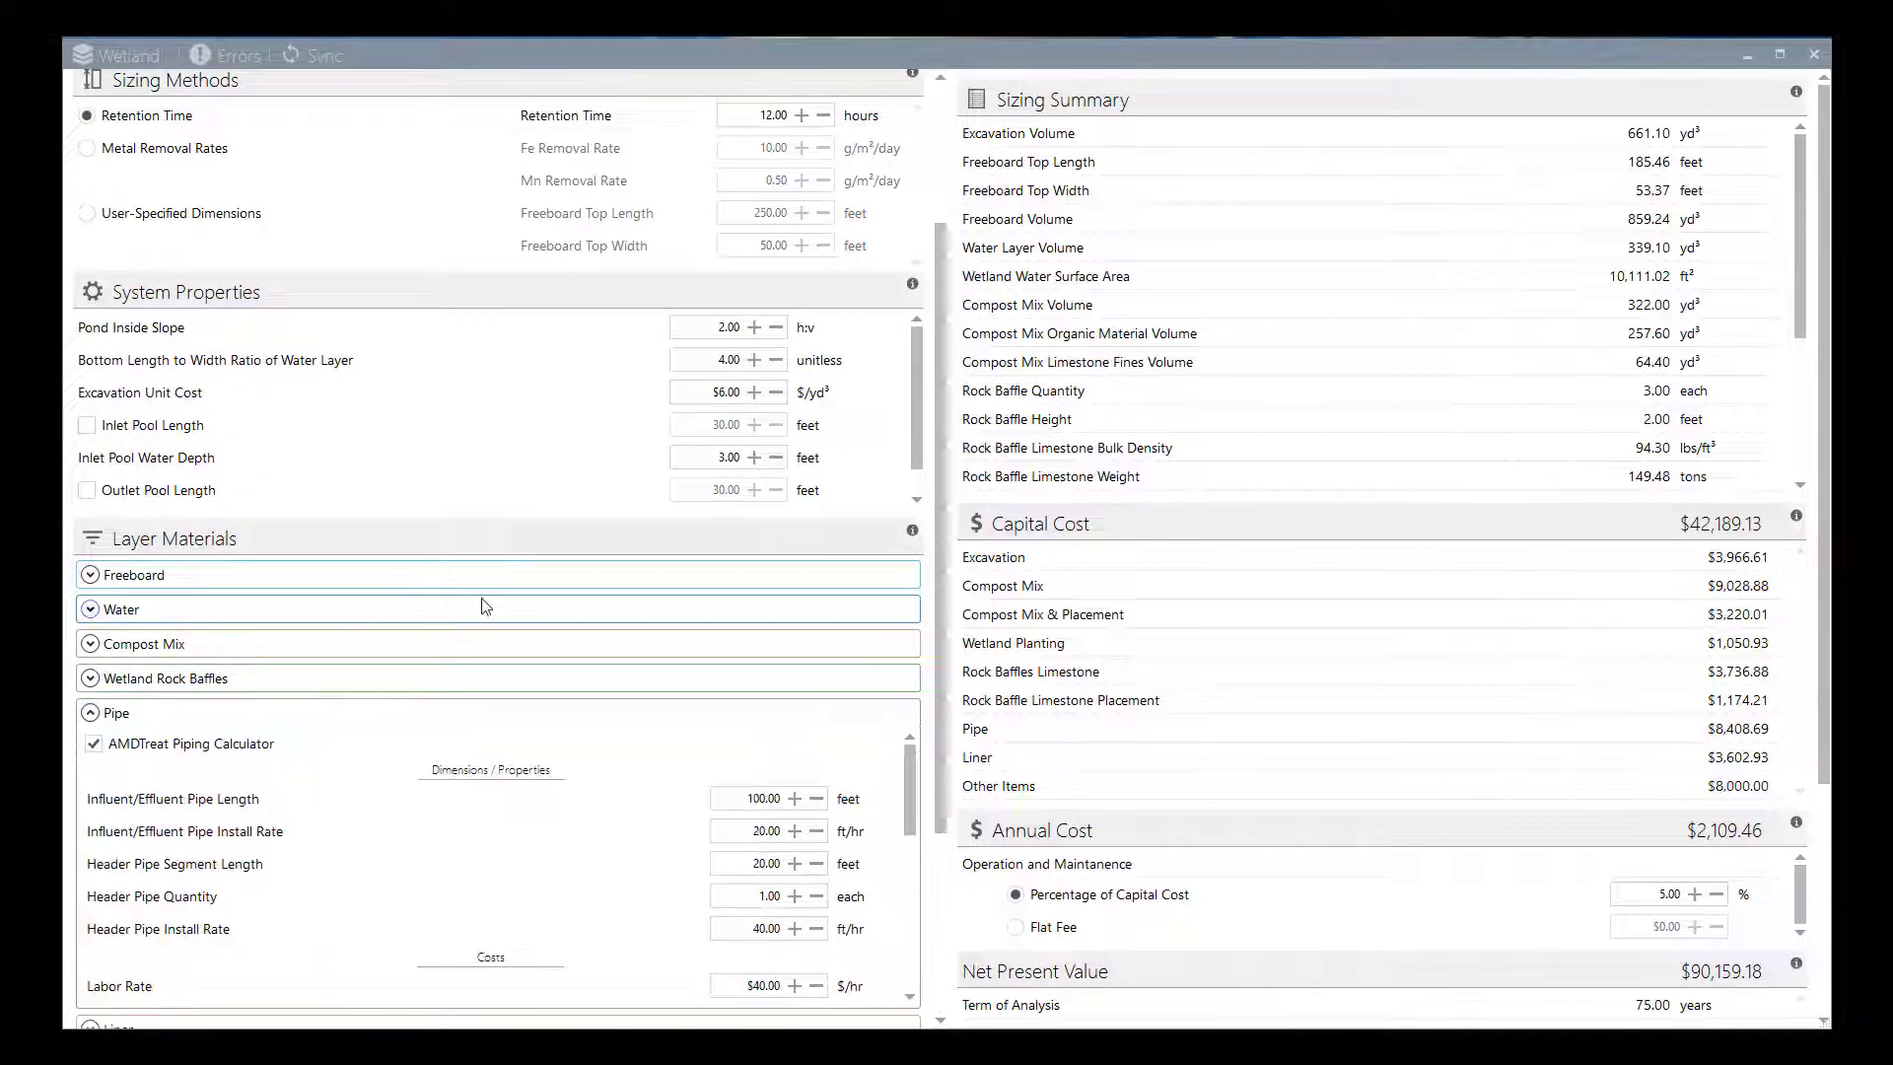
pyautogui.scroll(-4, 938, 483)
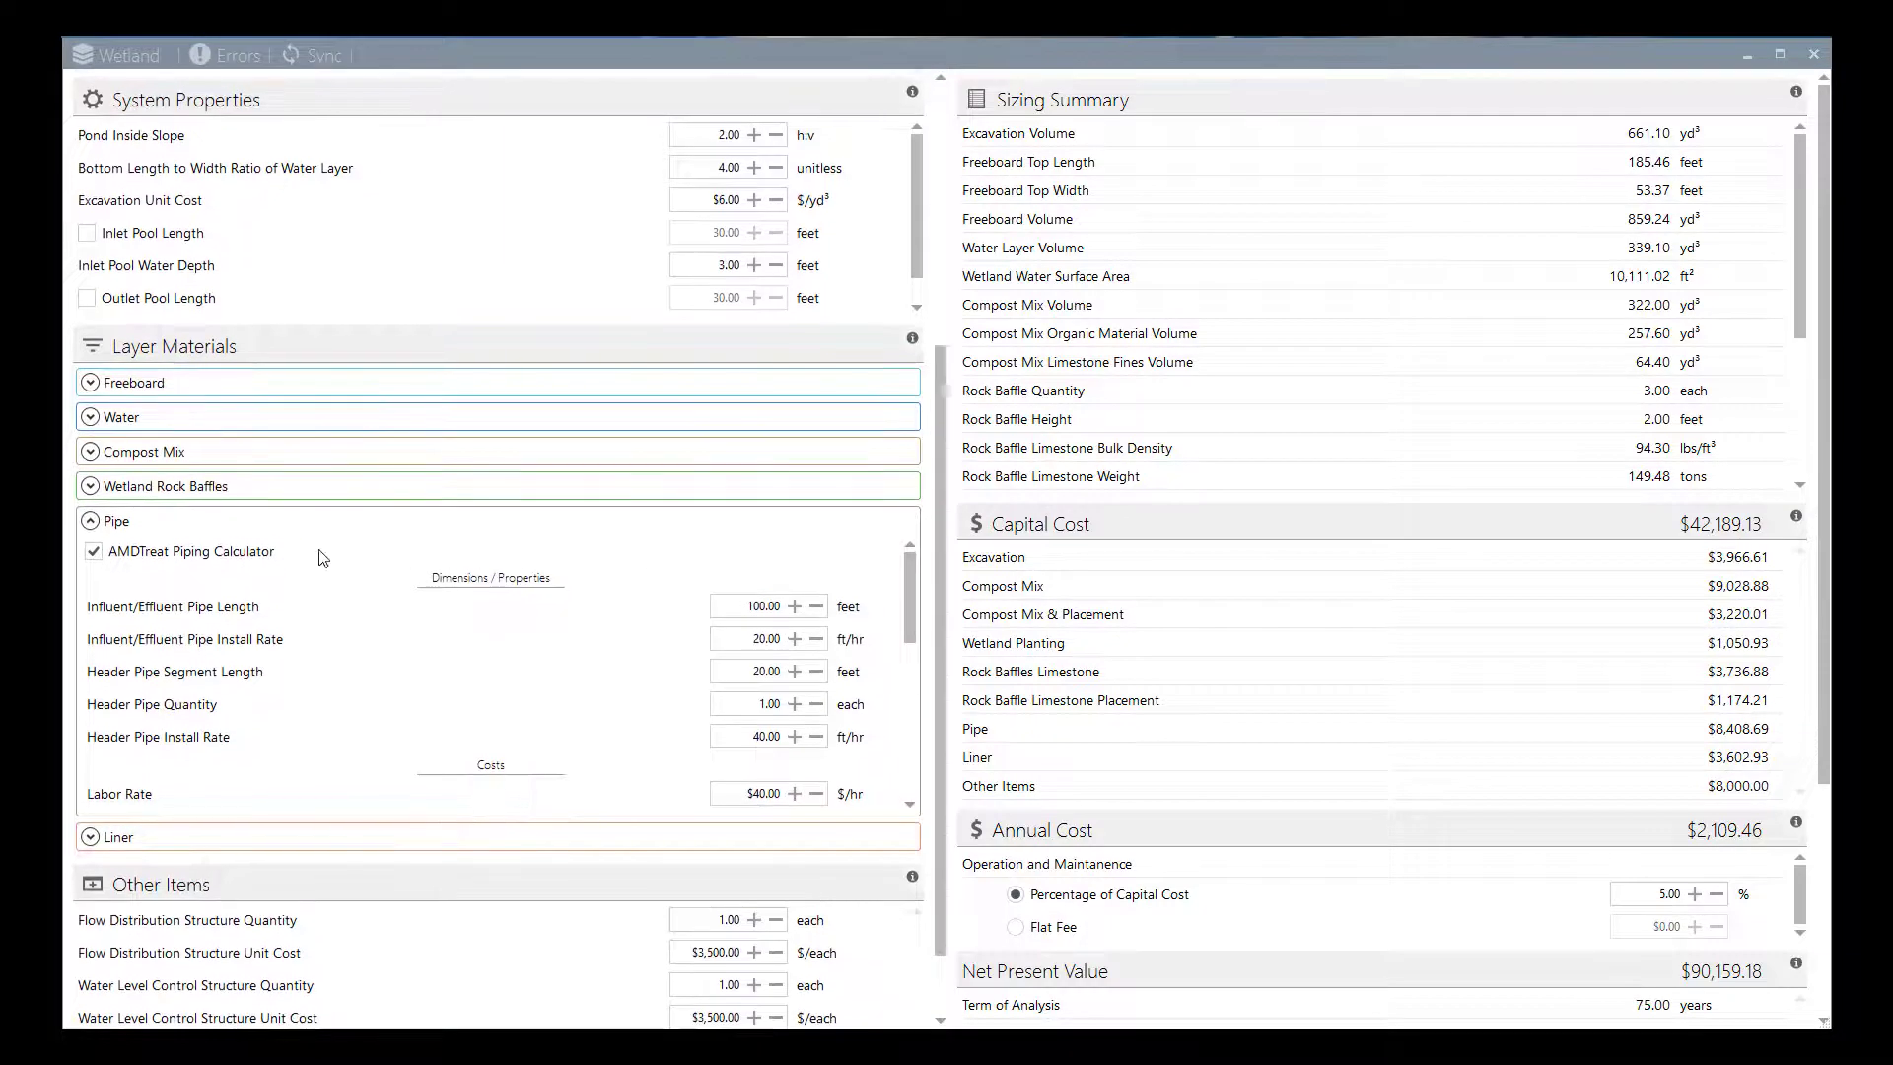
pyautogui.click(94, 552)
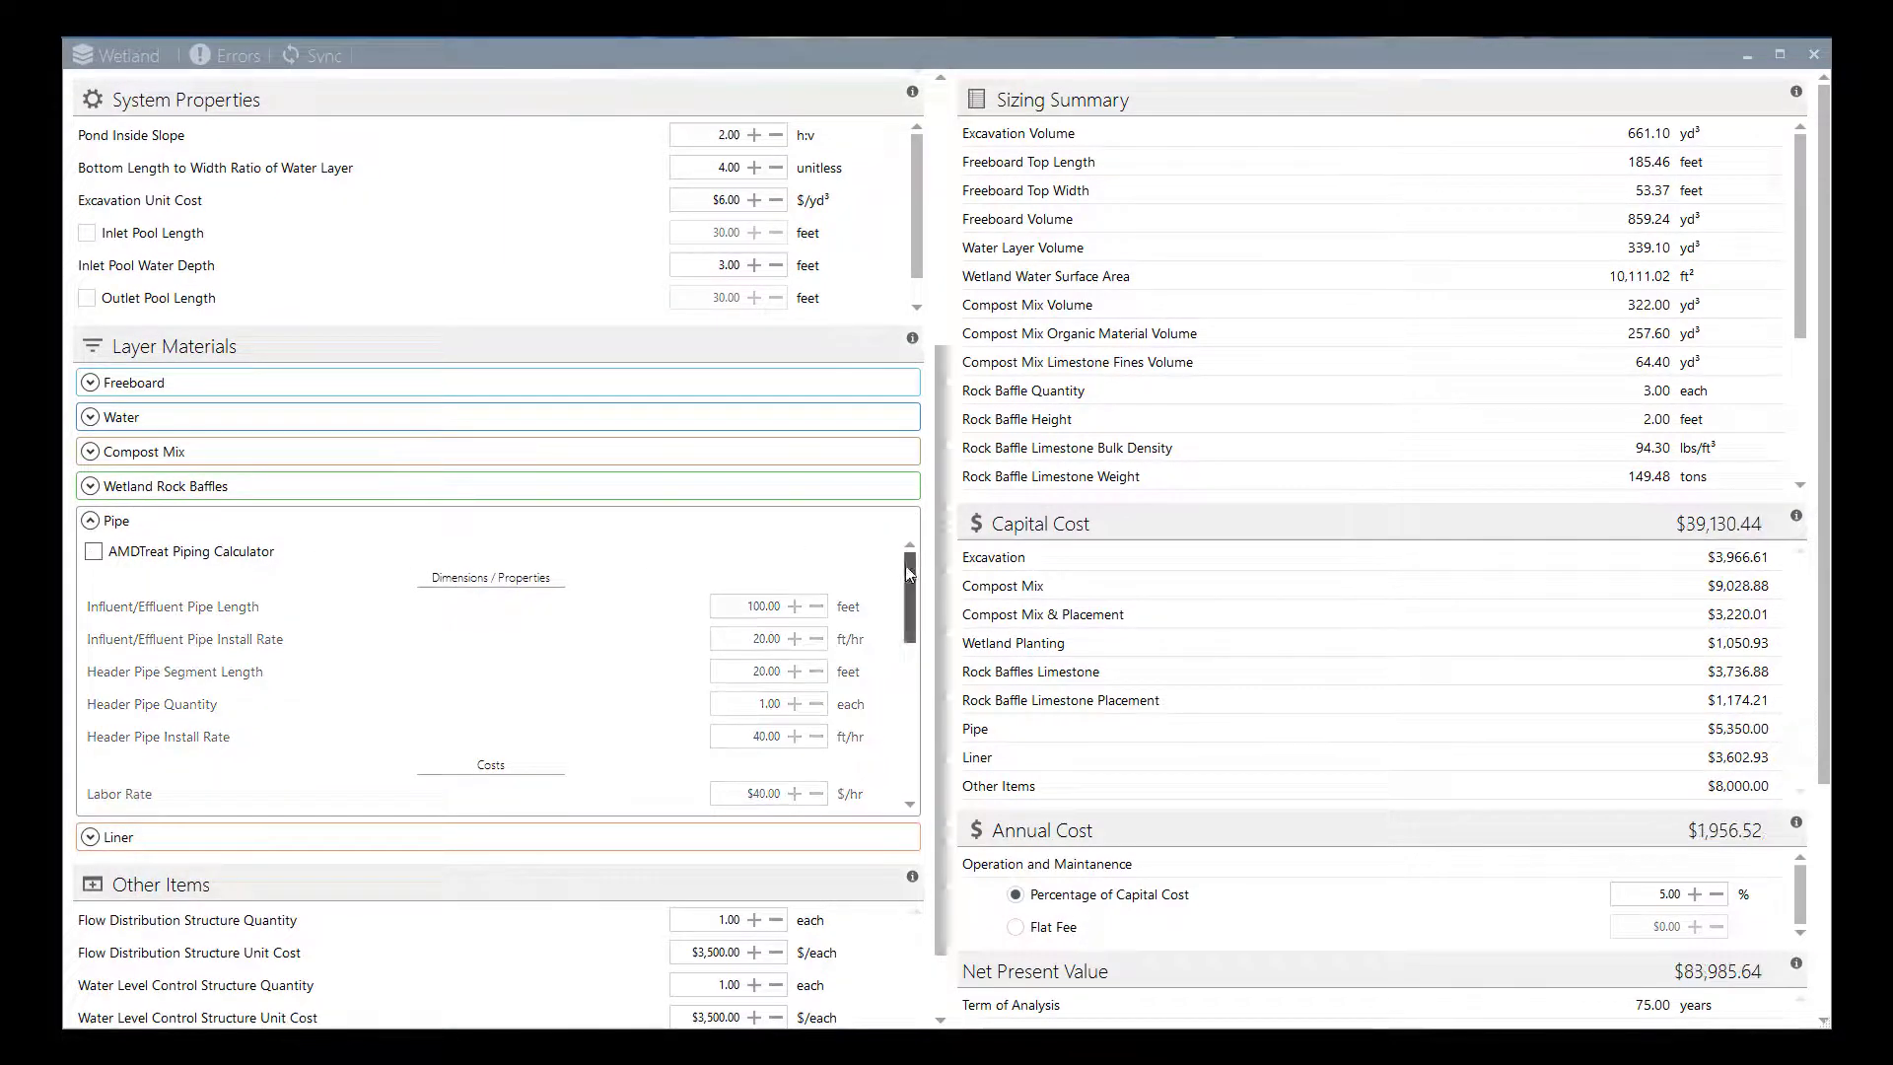
pyautogui.moveTo(909, 572); pyautogui.dragTo(910, 700)
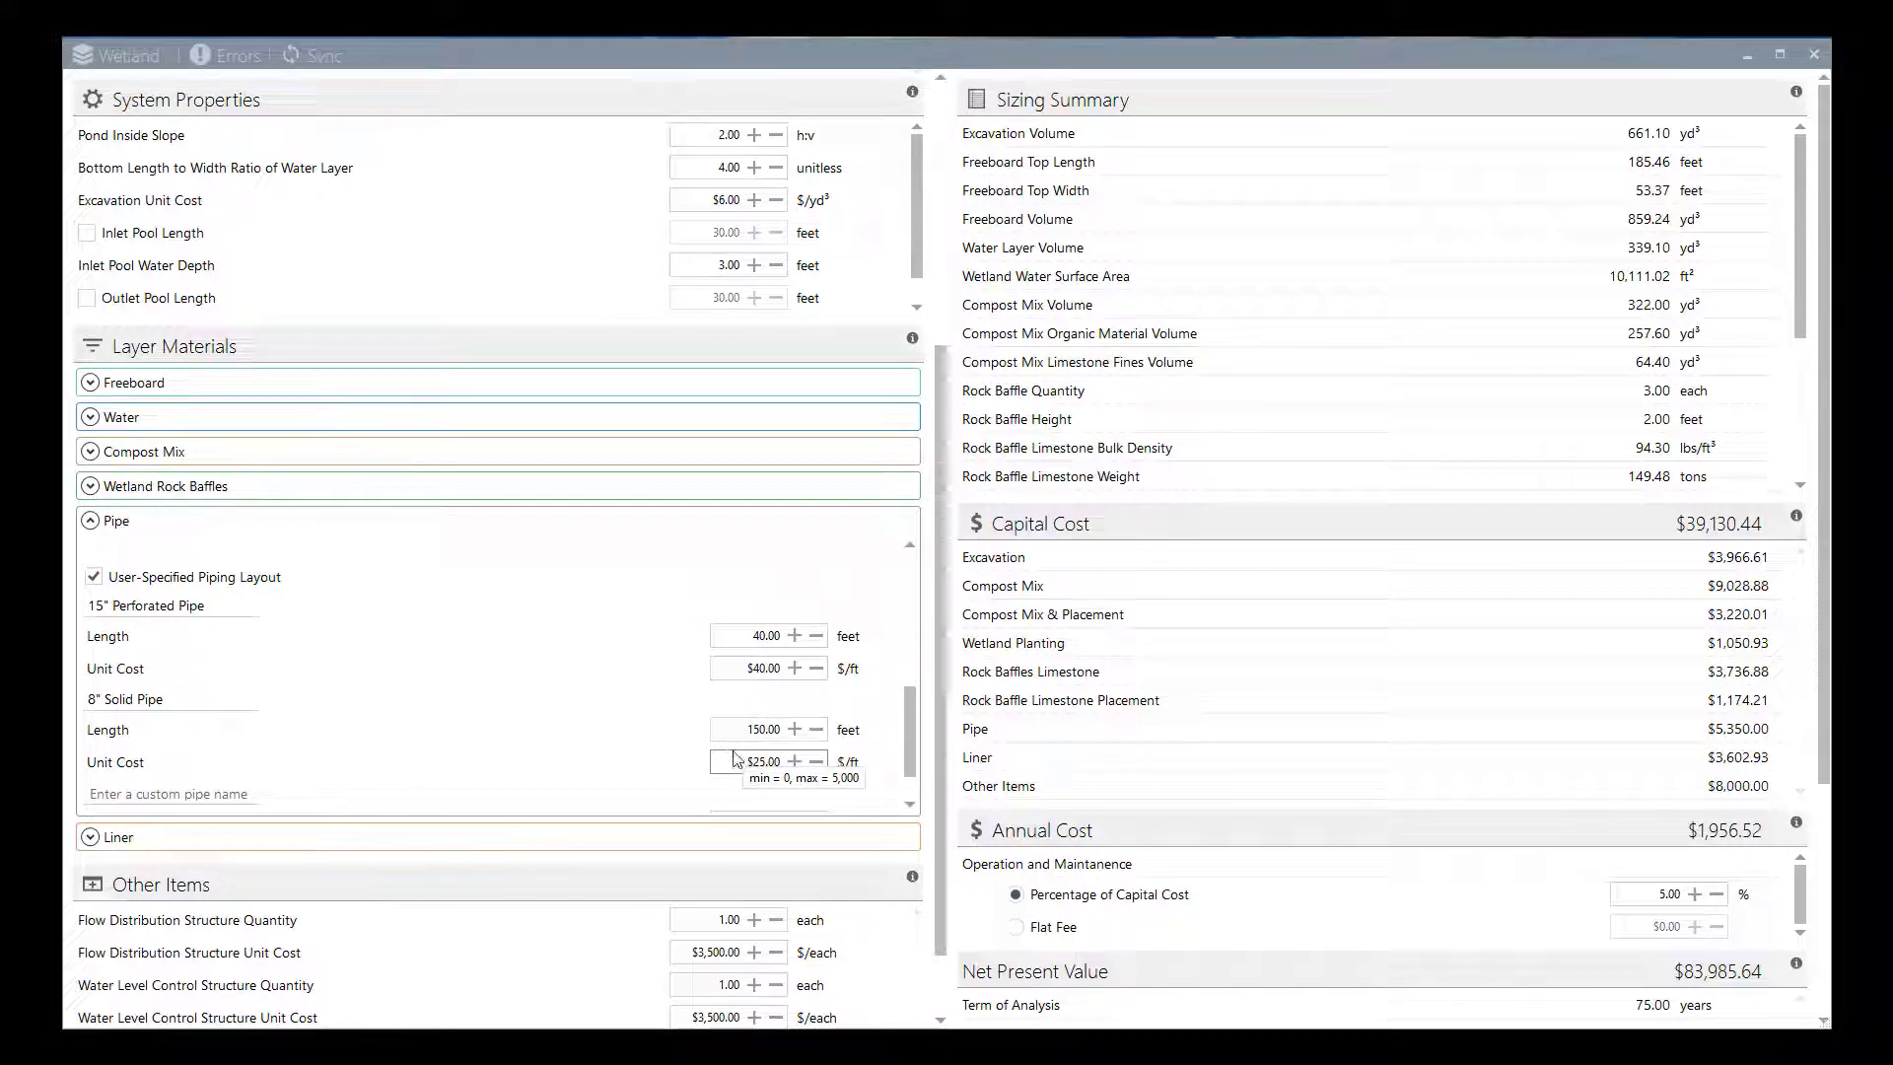
pyautogui.click(91, 523)
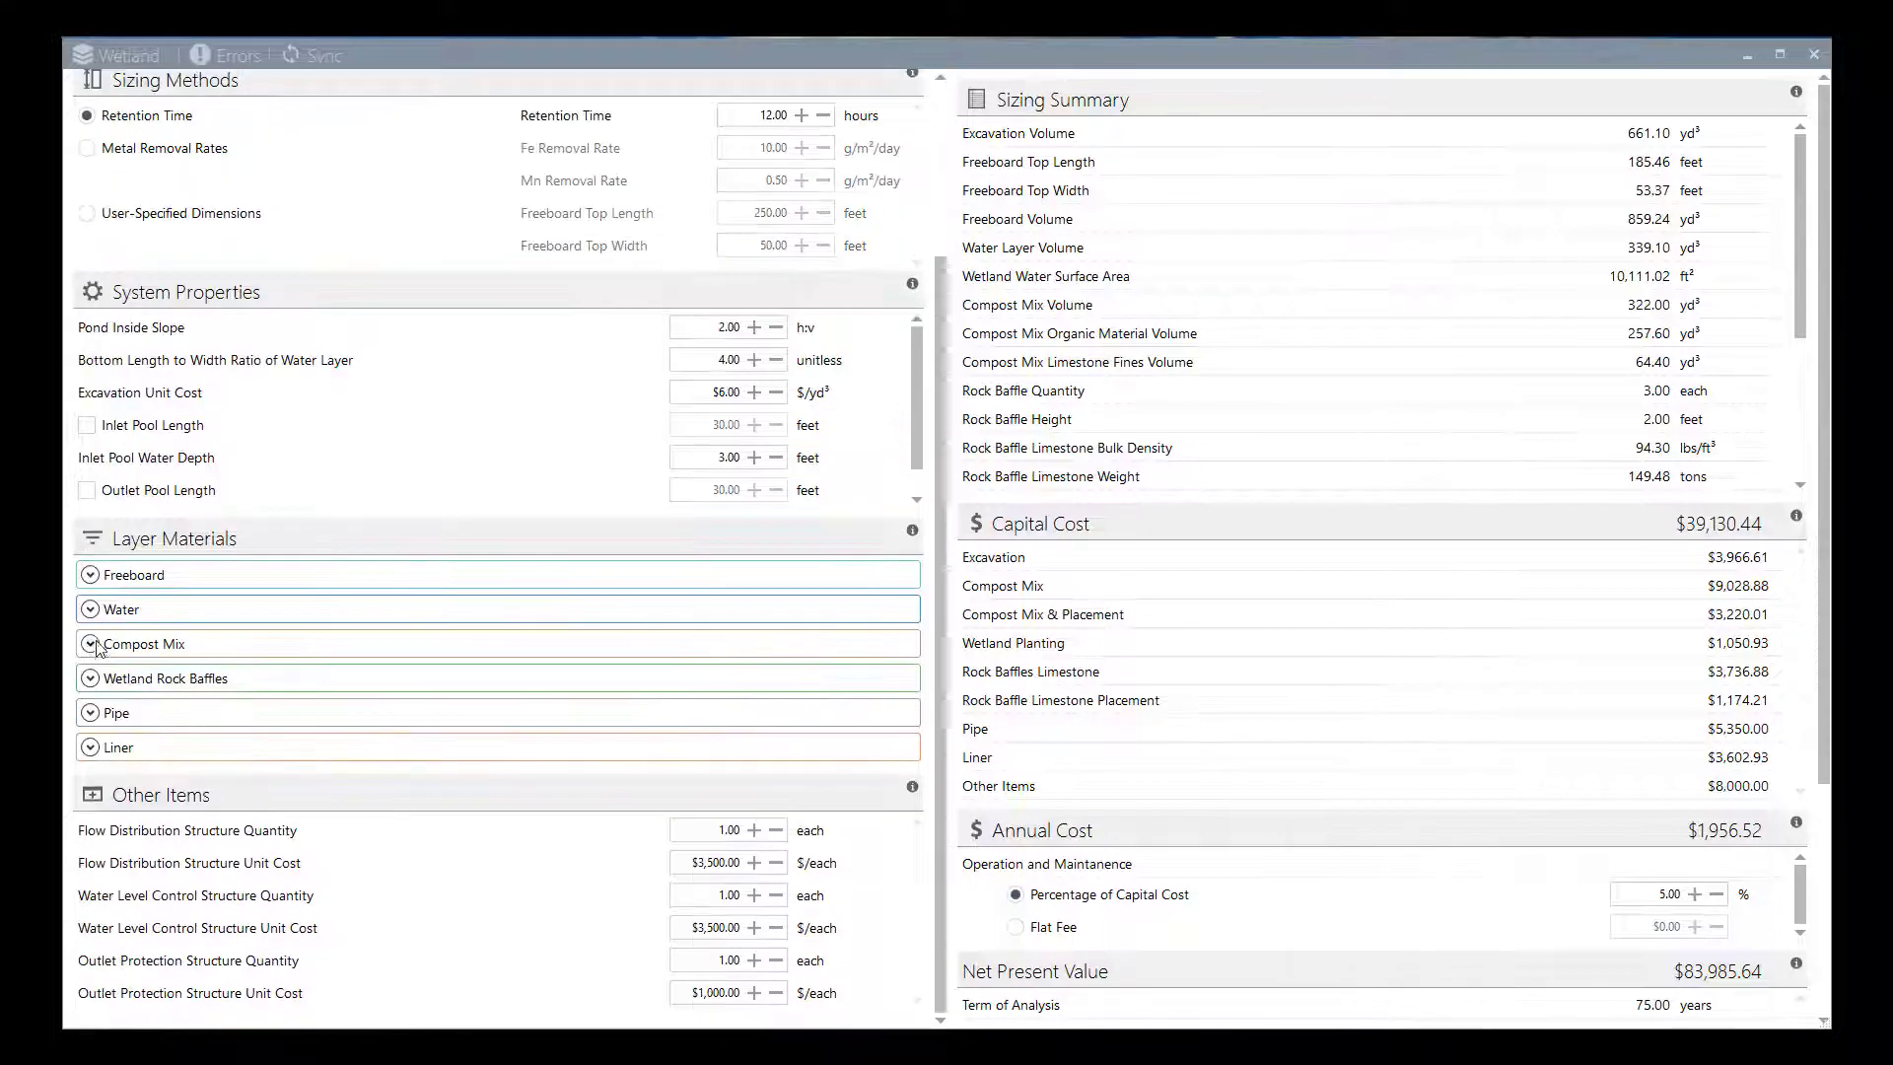
# - Review the liner options, including the non-woven geotextile under the treatment media
pyautogui.click(90, 747)
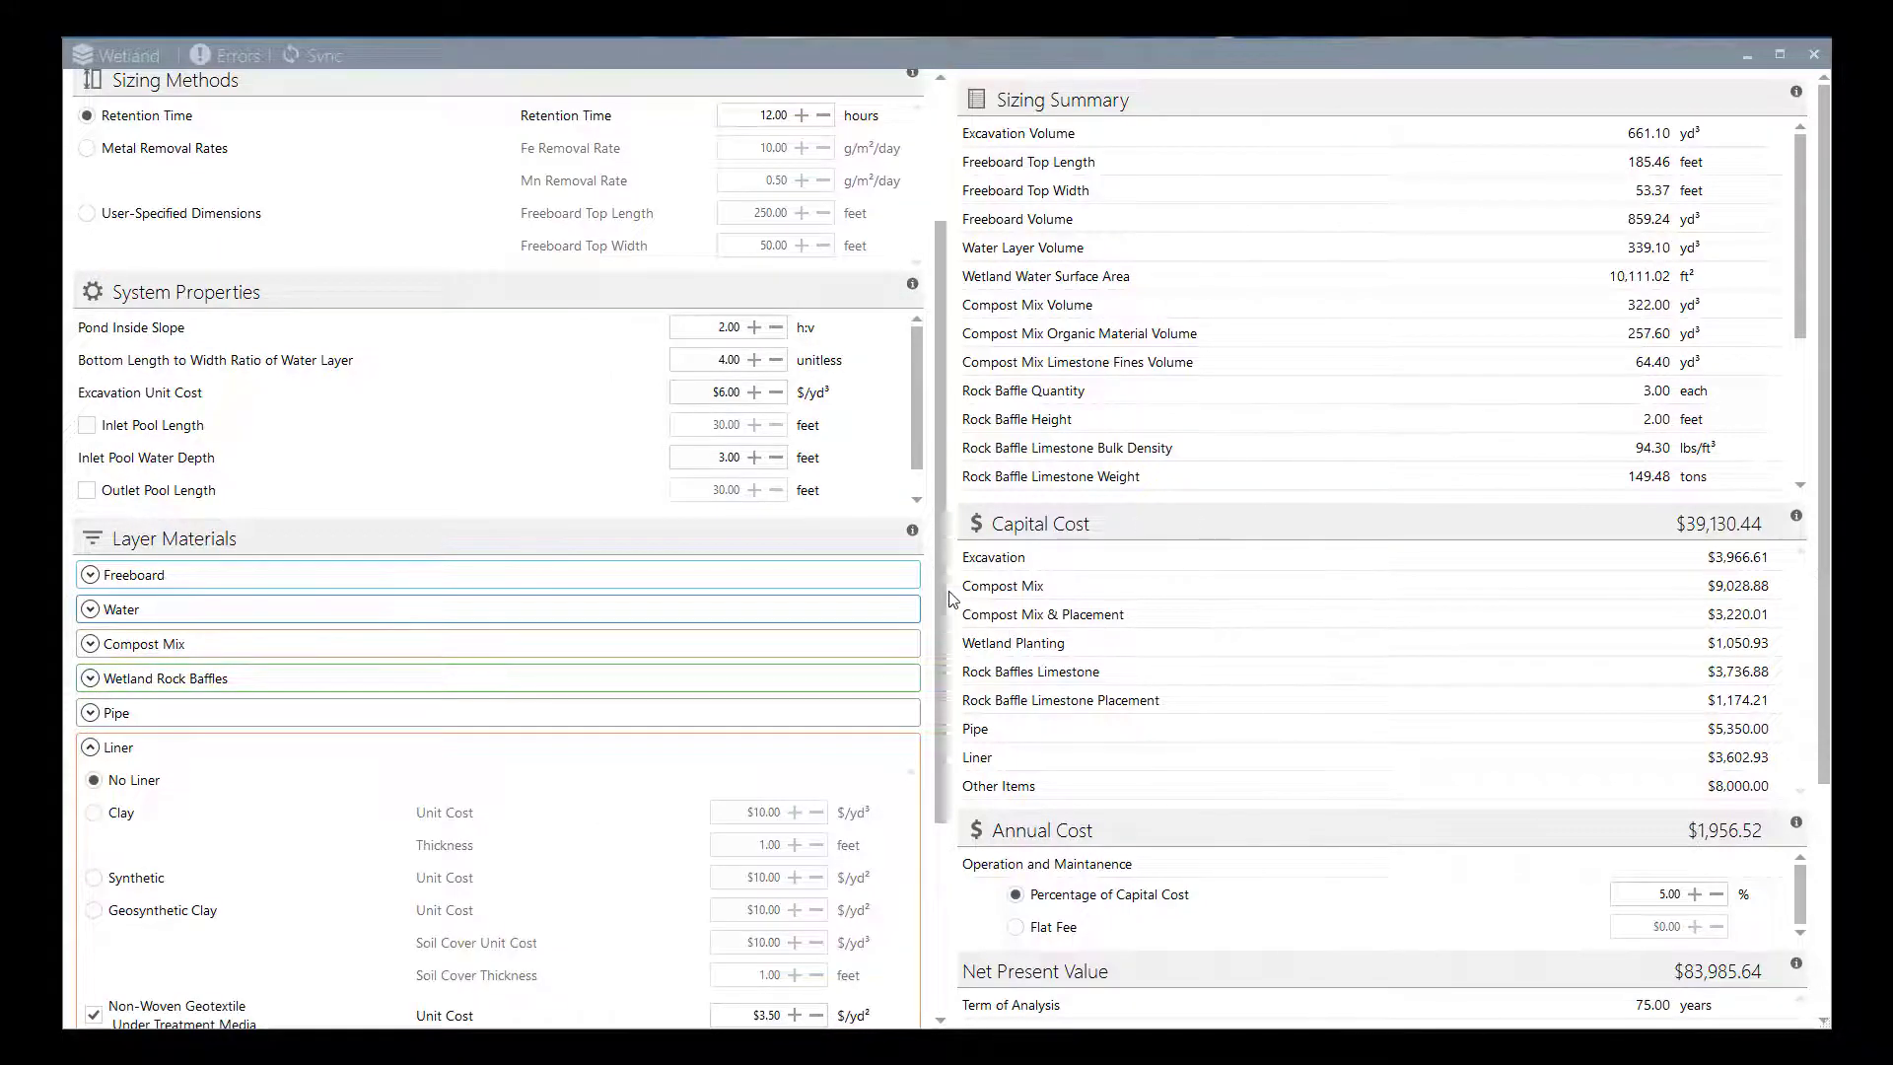
pyautogui.moveTo(943, 595); pyautogui.dragTo(947, 787)
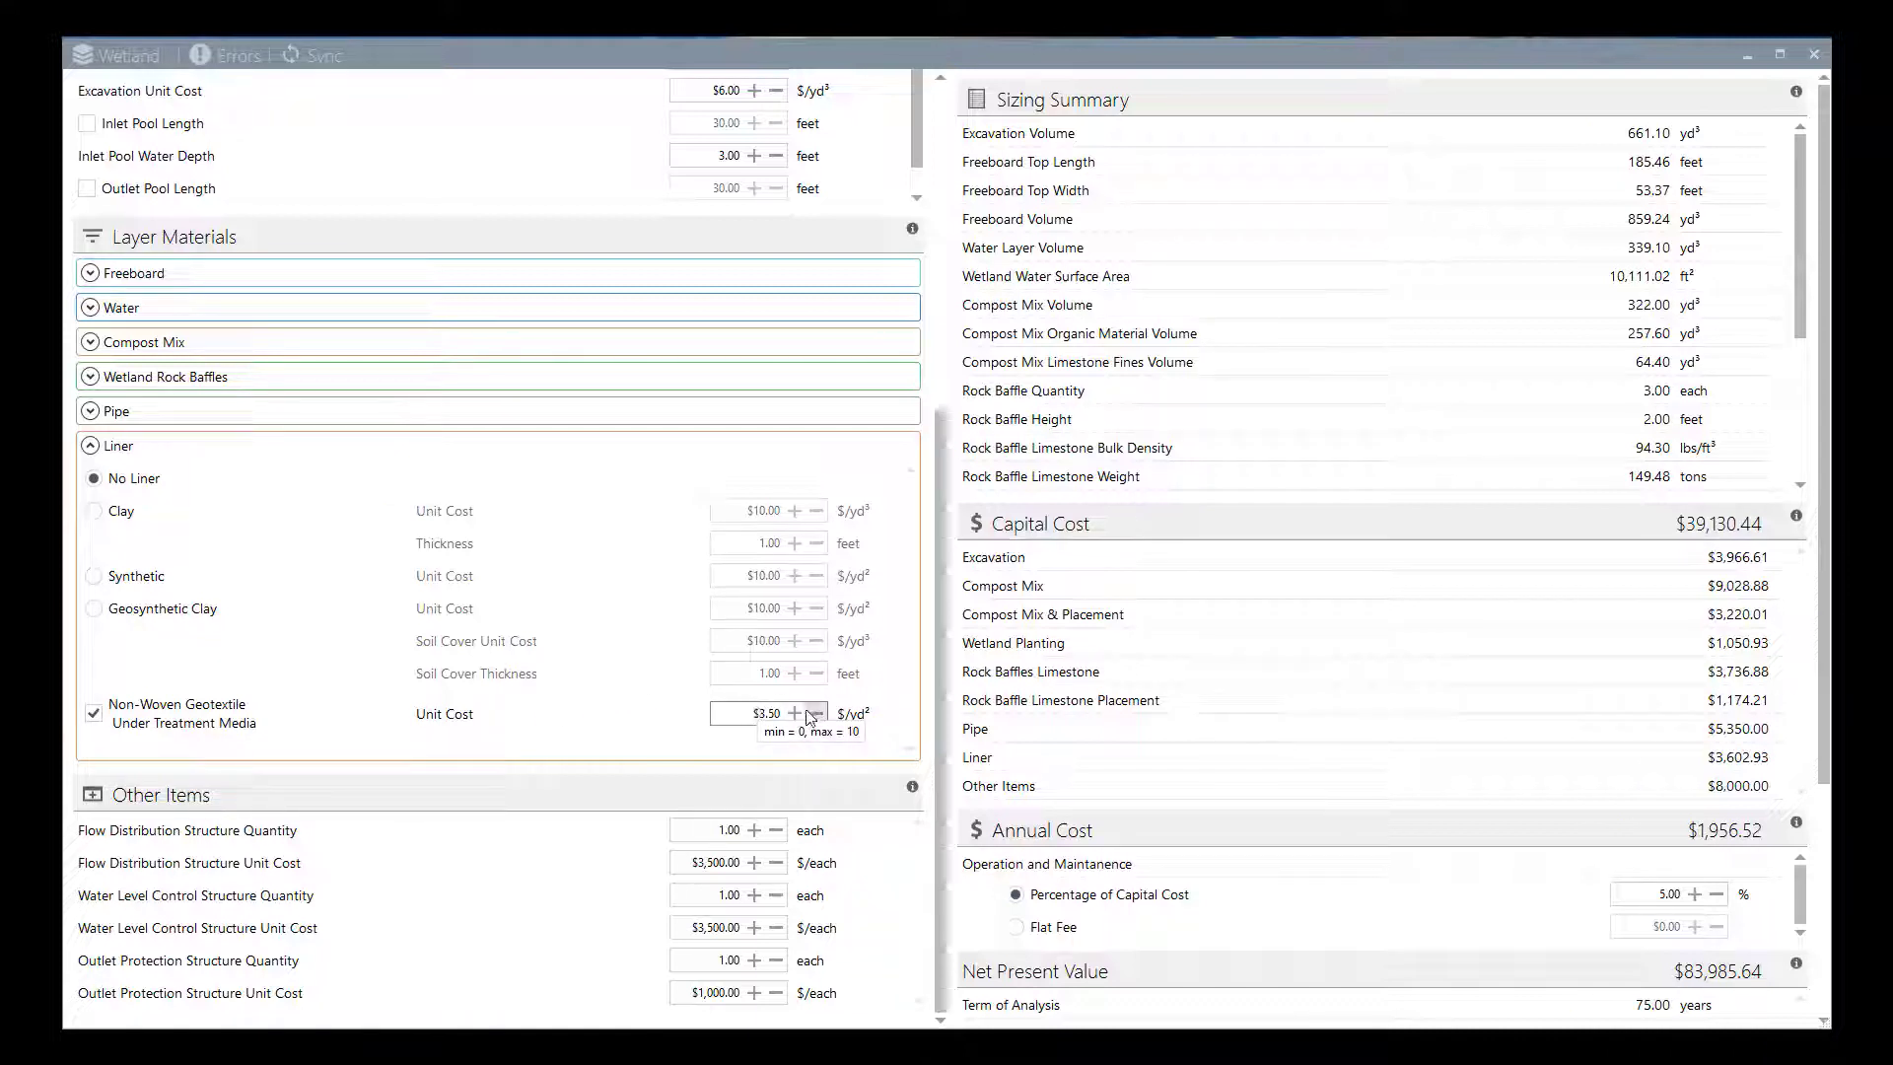
pyautogui.click(90, 446)
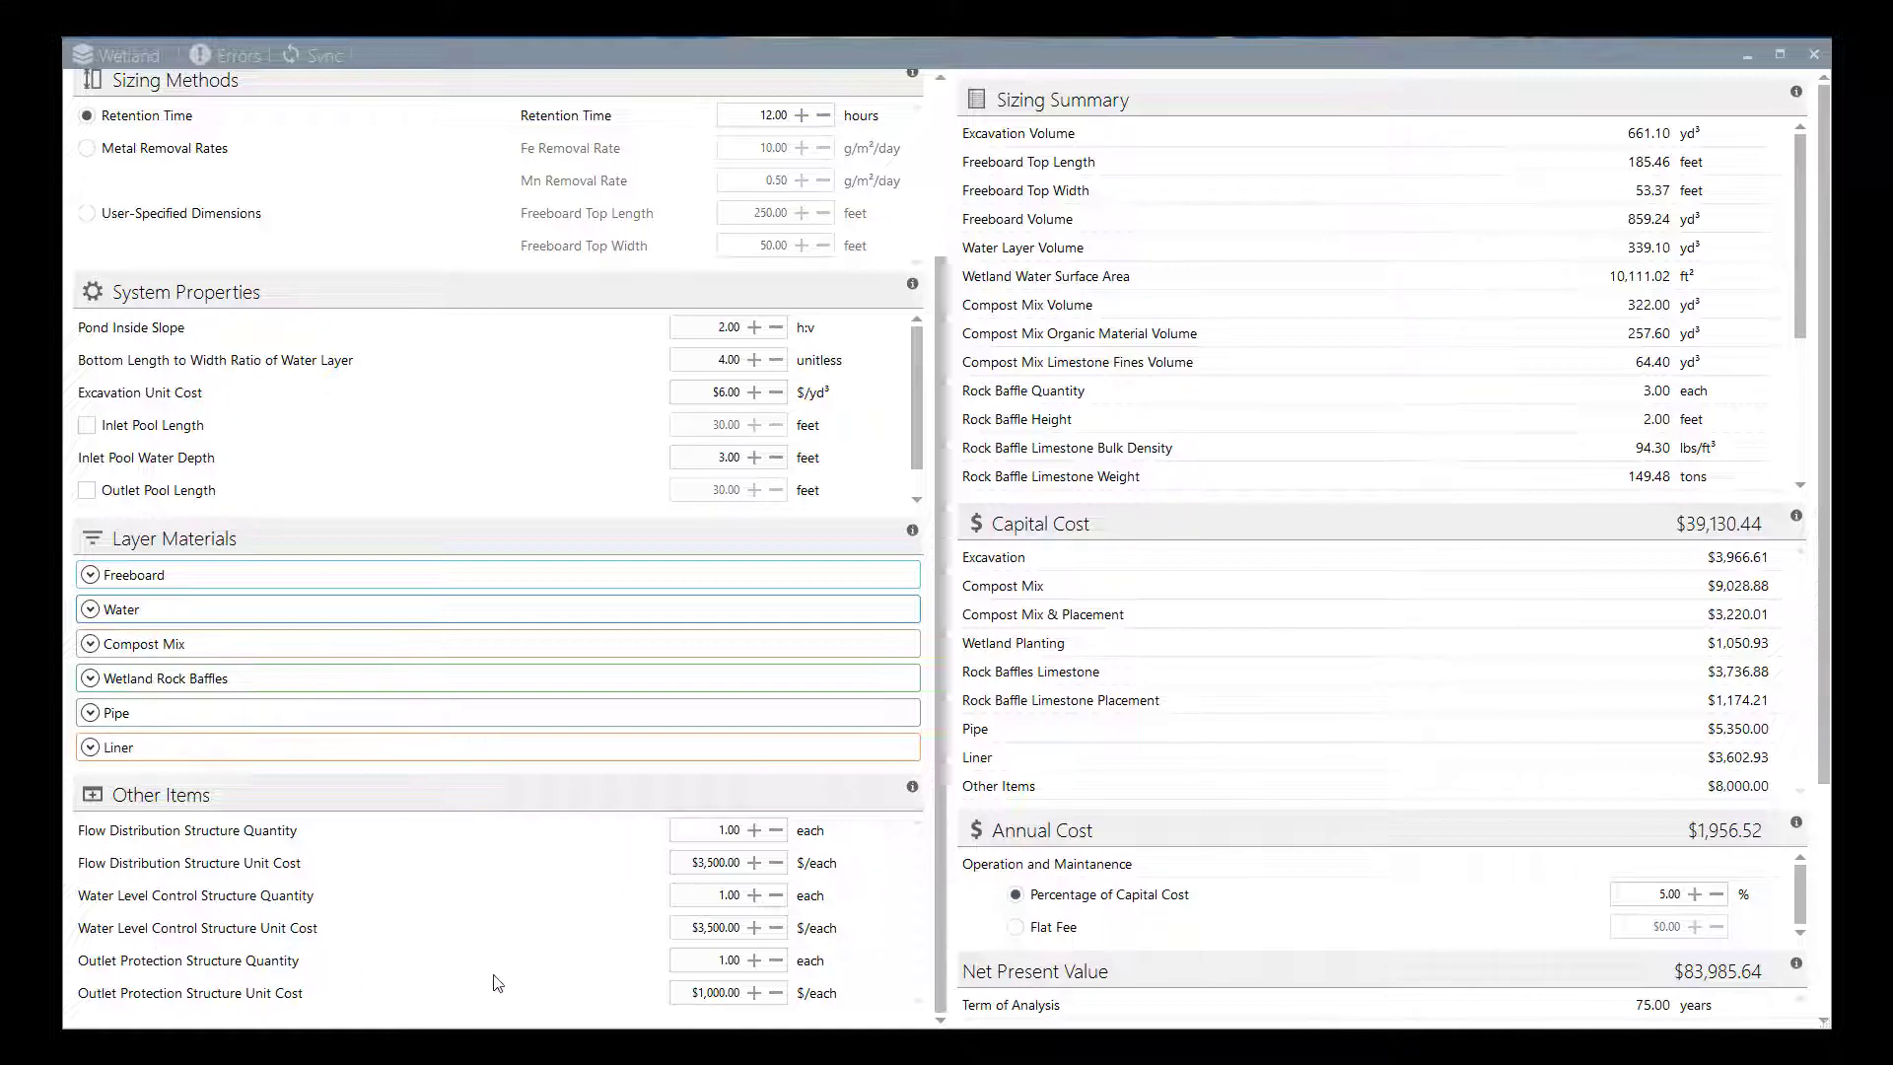
# - Examine the full Sizing Summary, the capital and annual costs, and the Net Present Value table
pyautogui.scroll(1, 943, 738)
pyautogui.scroll(5, 942, 738)
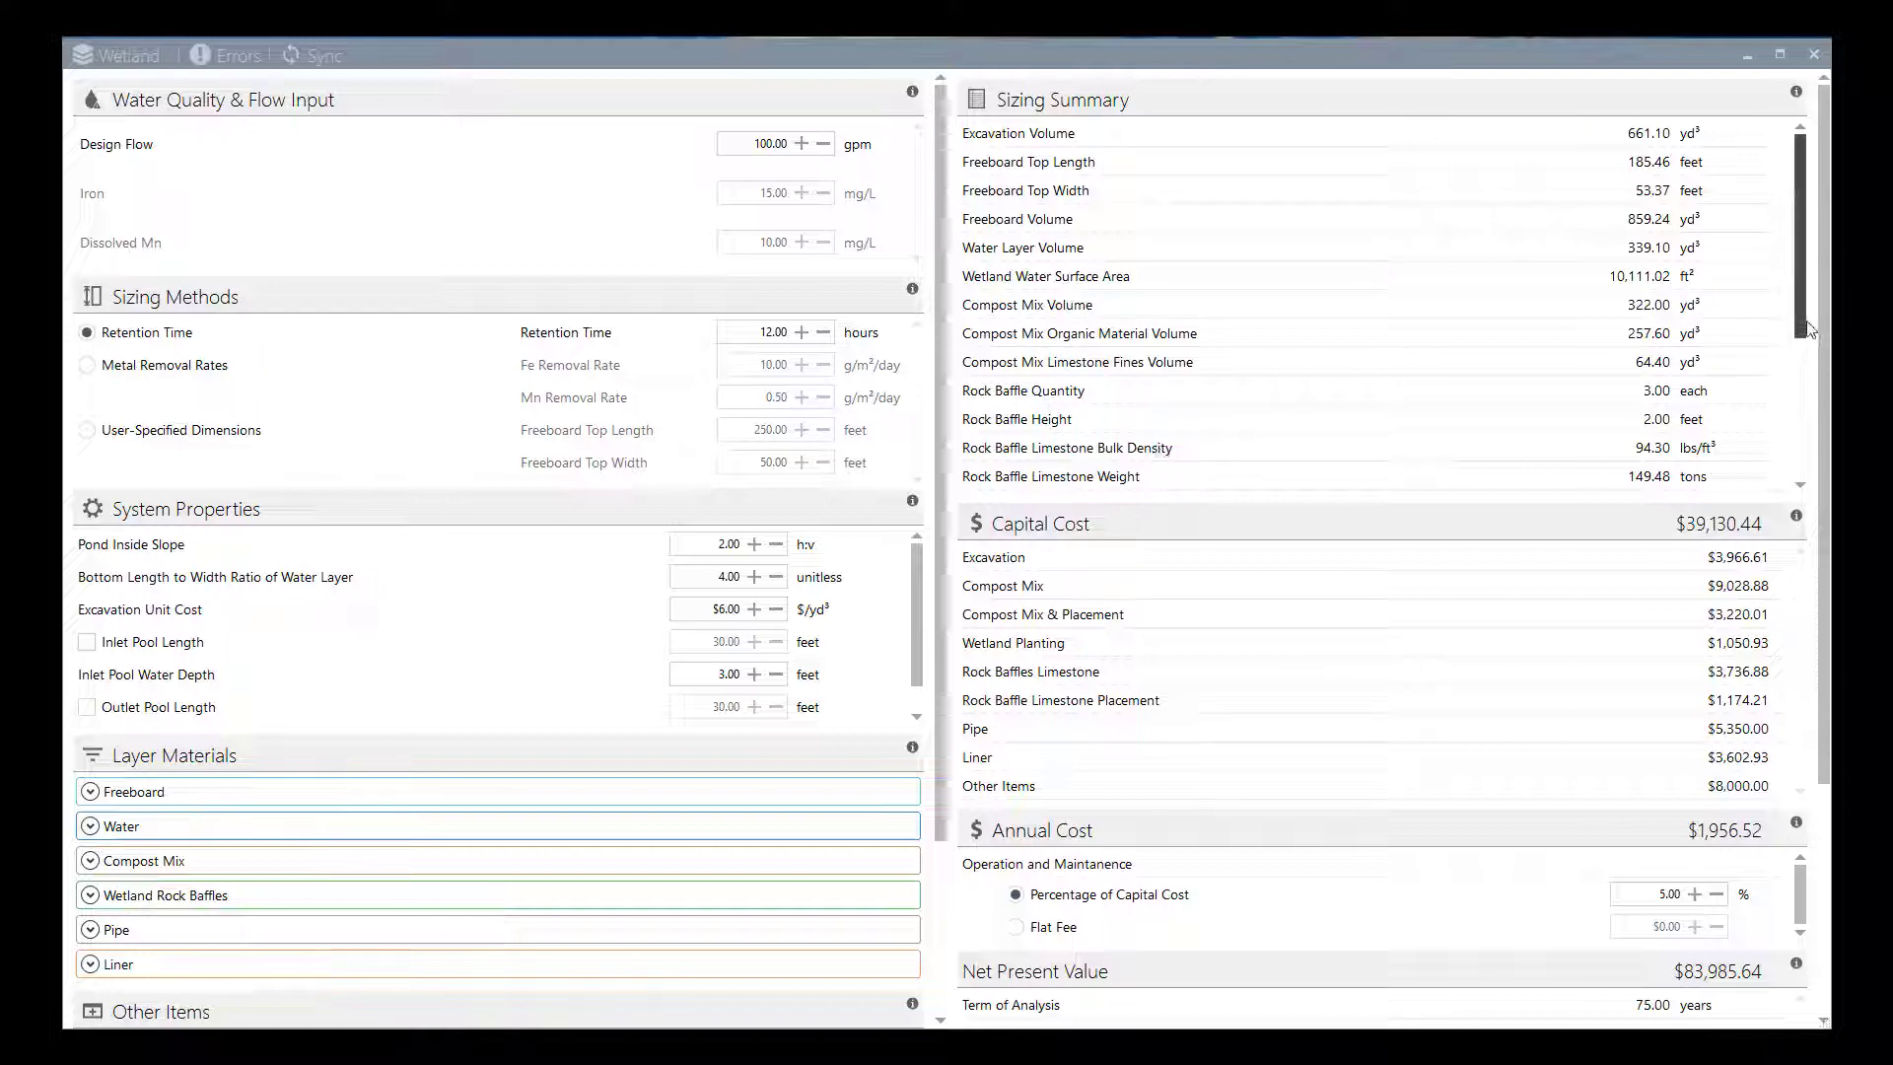
pyautogui.scroll(-1, 1804, 338)
pyautogui.moveTo(1805, 338); pyautogui.dragTo(1804, 464)
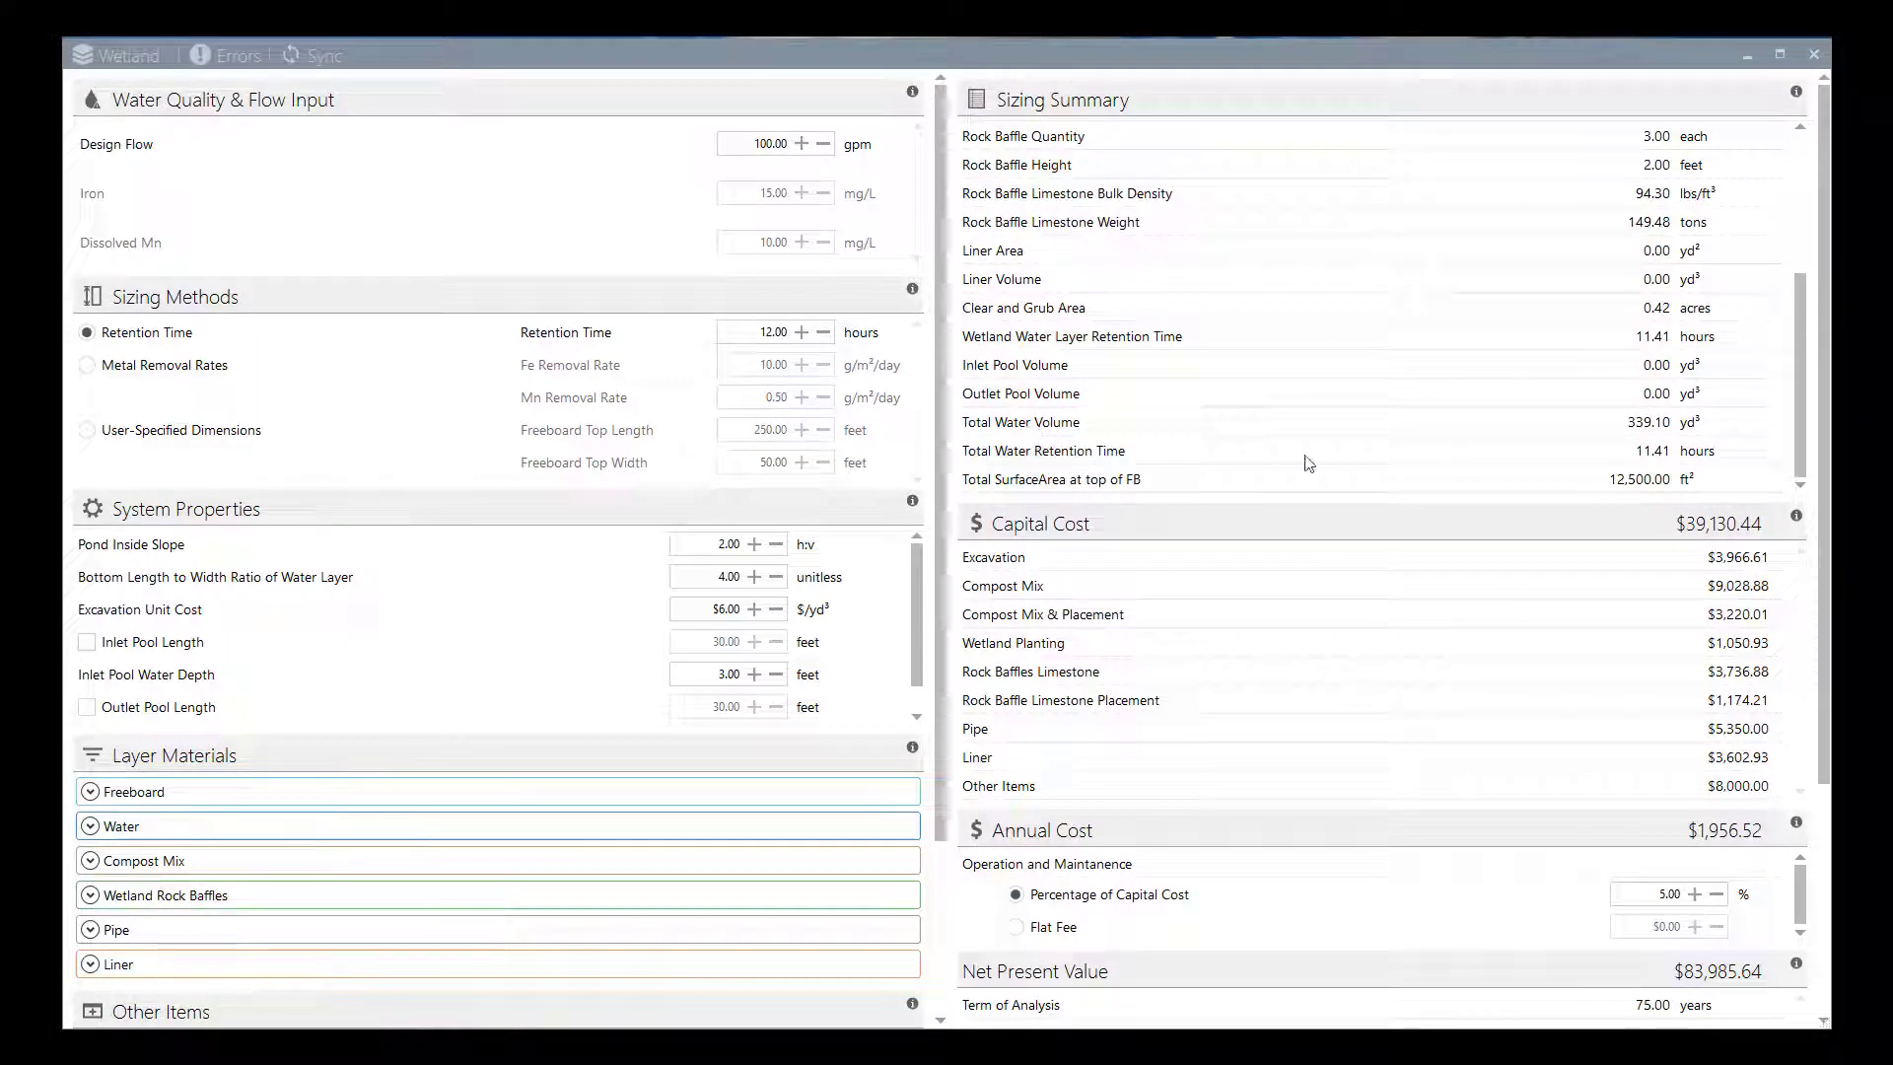
pyautogui.scroll(3, 1812, 301)
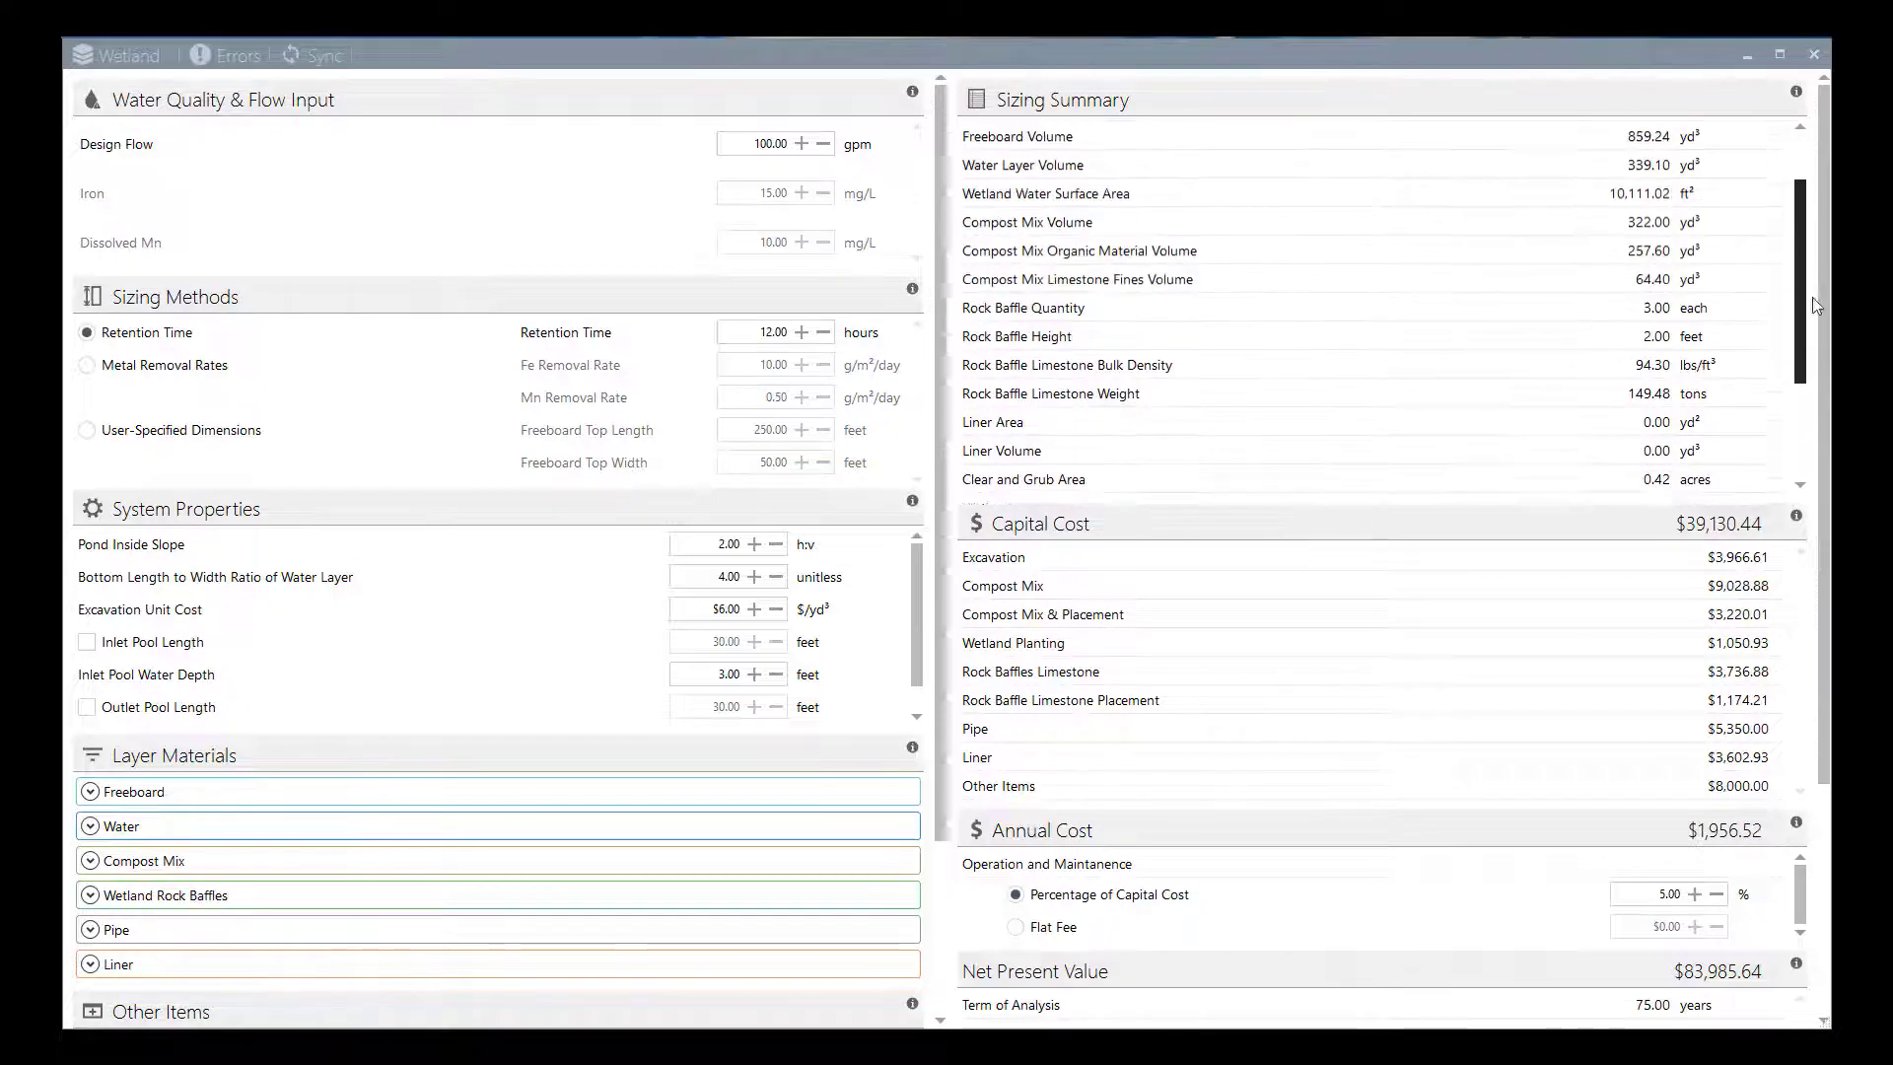
pyautogui.scroll(2, 1812, 297)
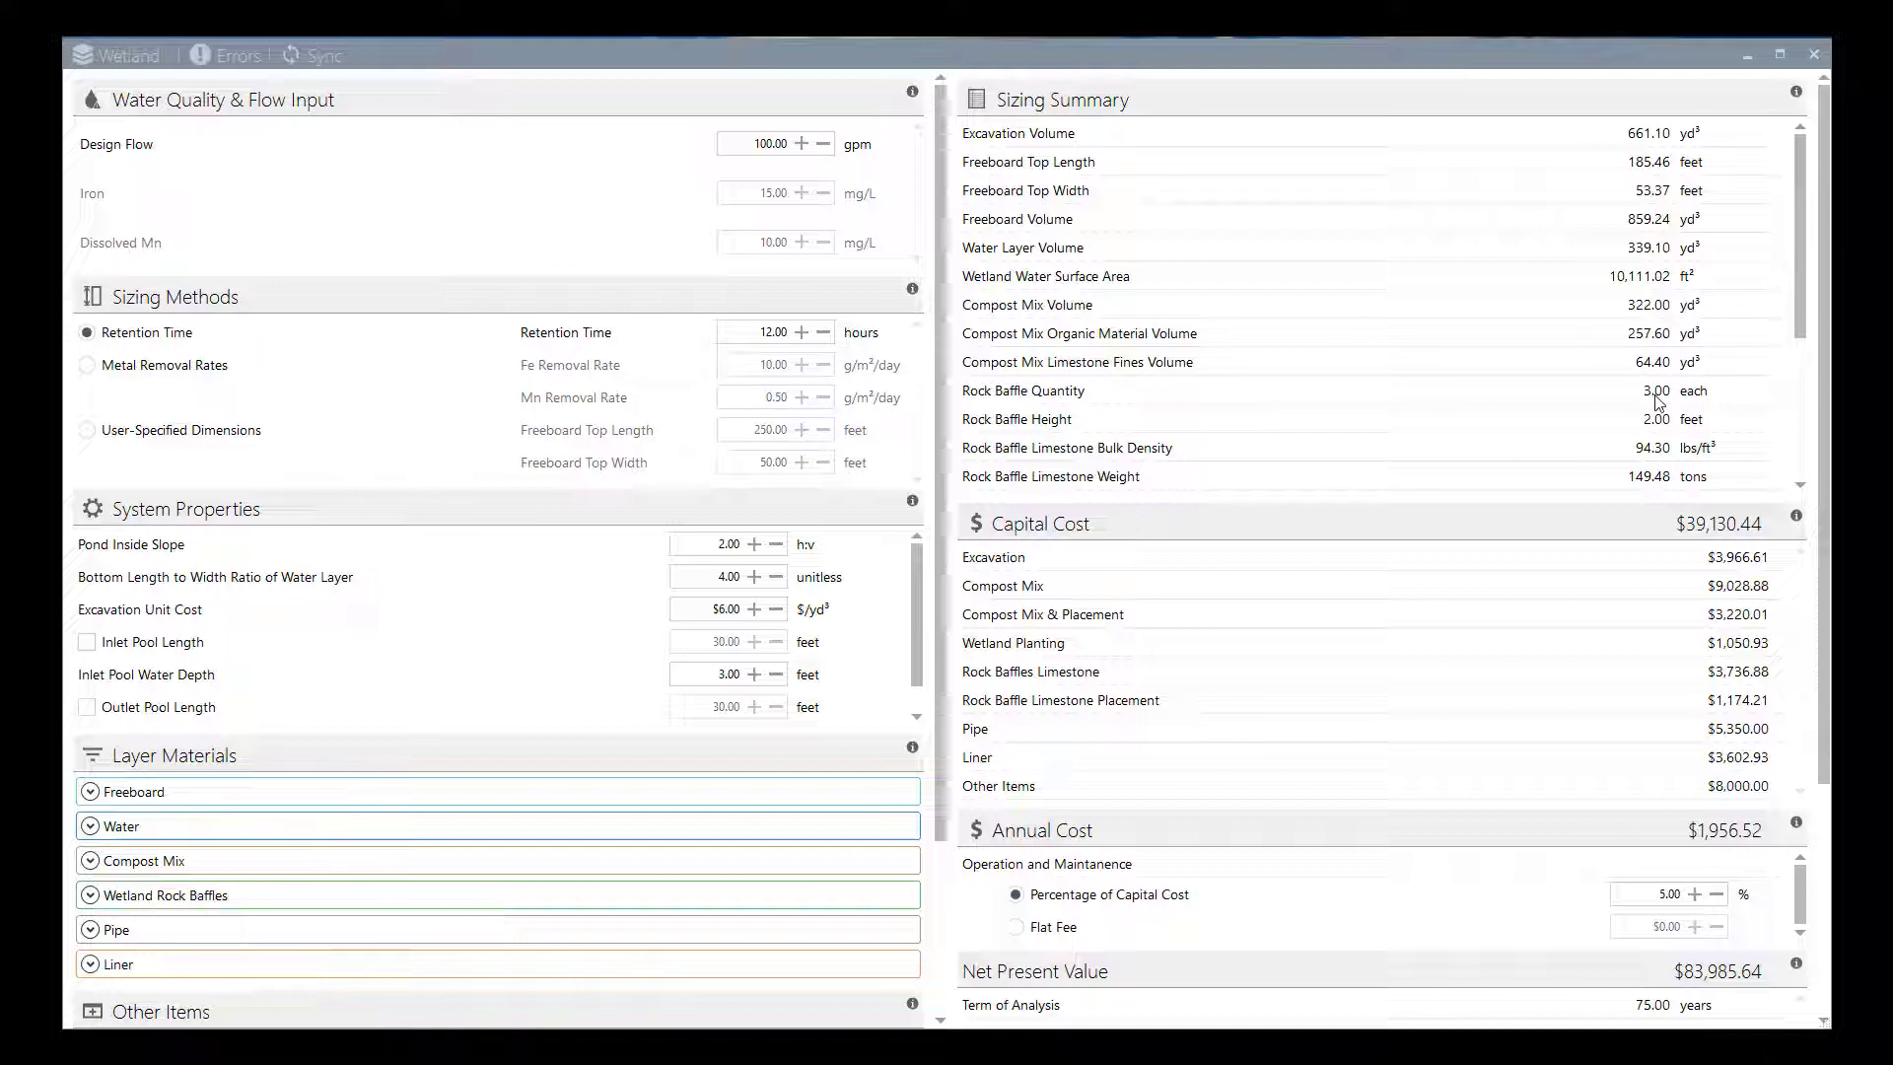
pyautogui.moveTo(1798, 296); pyautogui.dragTo(1798, 392)
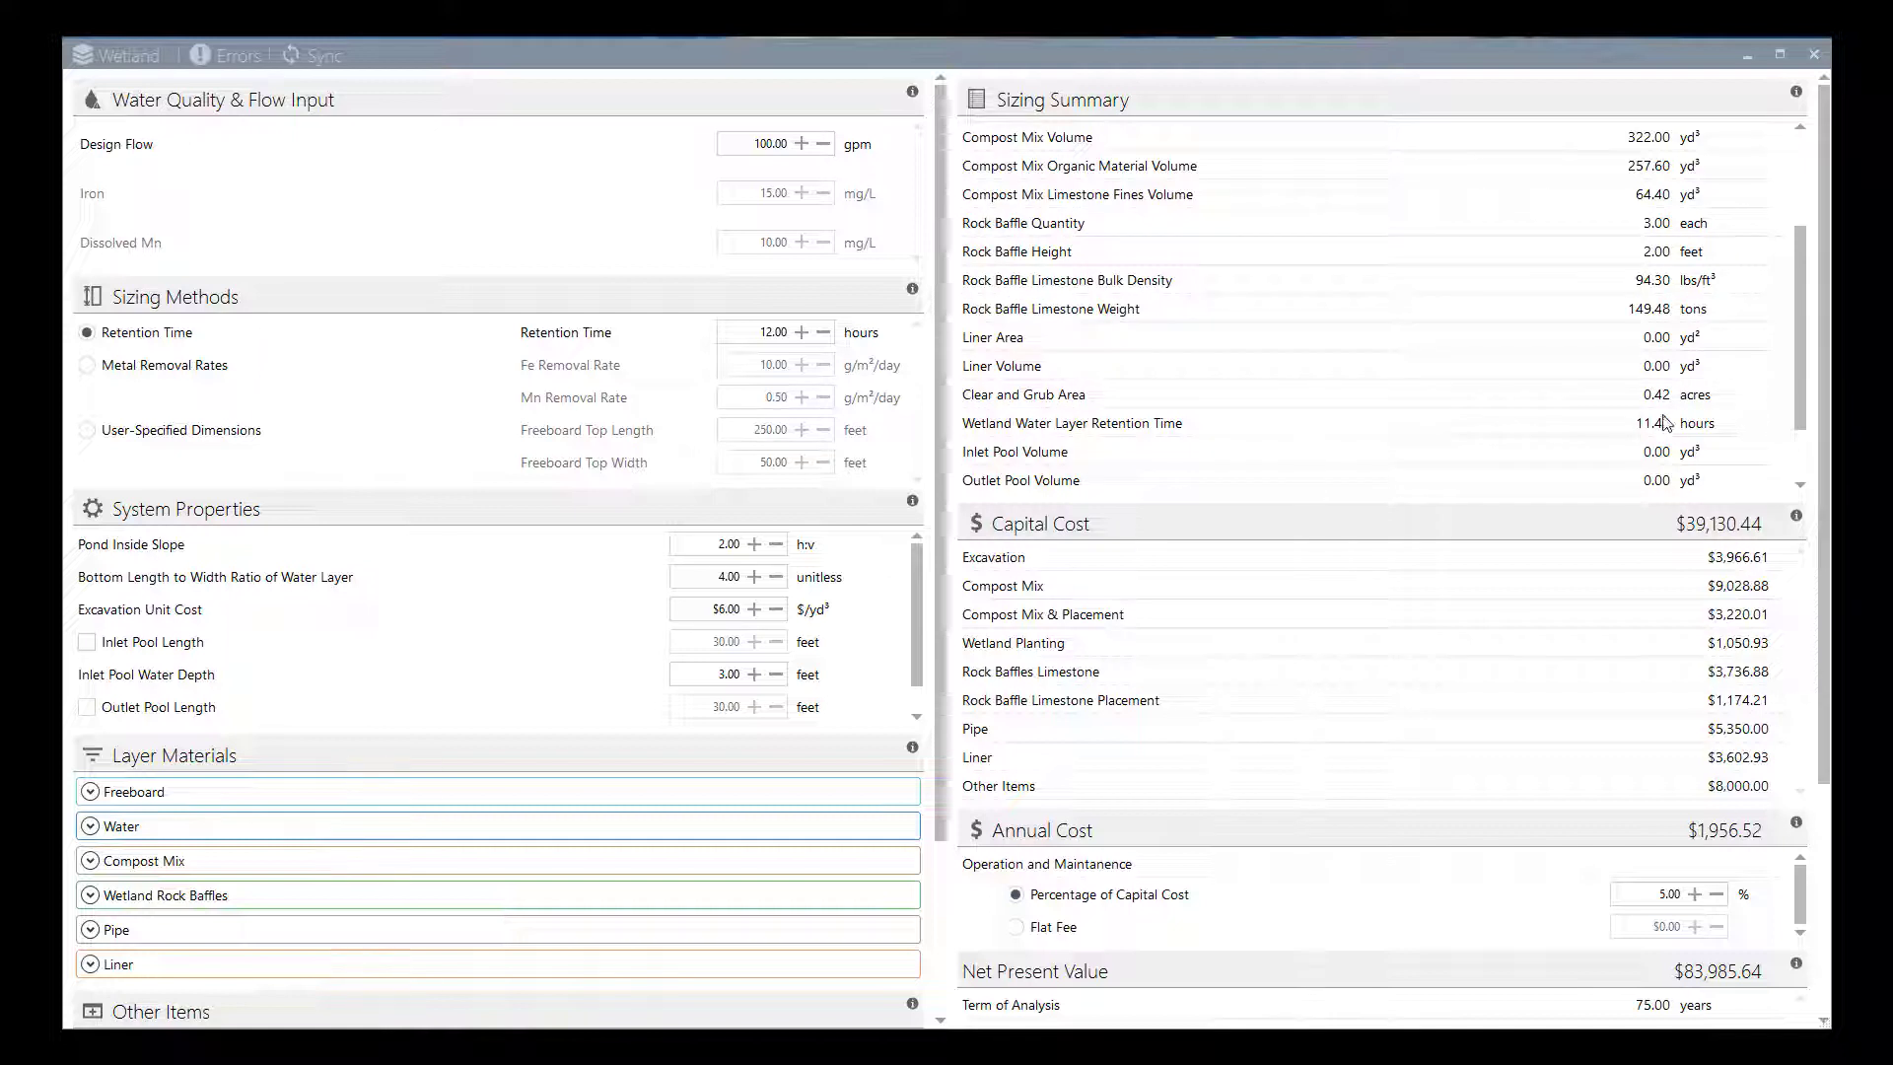
pyautogui.moveTo(1800, 338); pyautogui.dragTo(1804, 445)
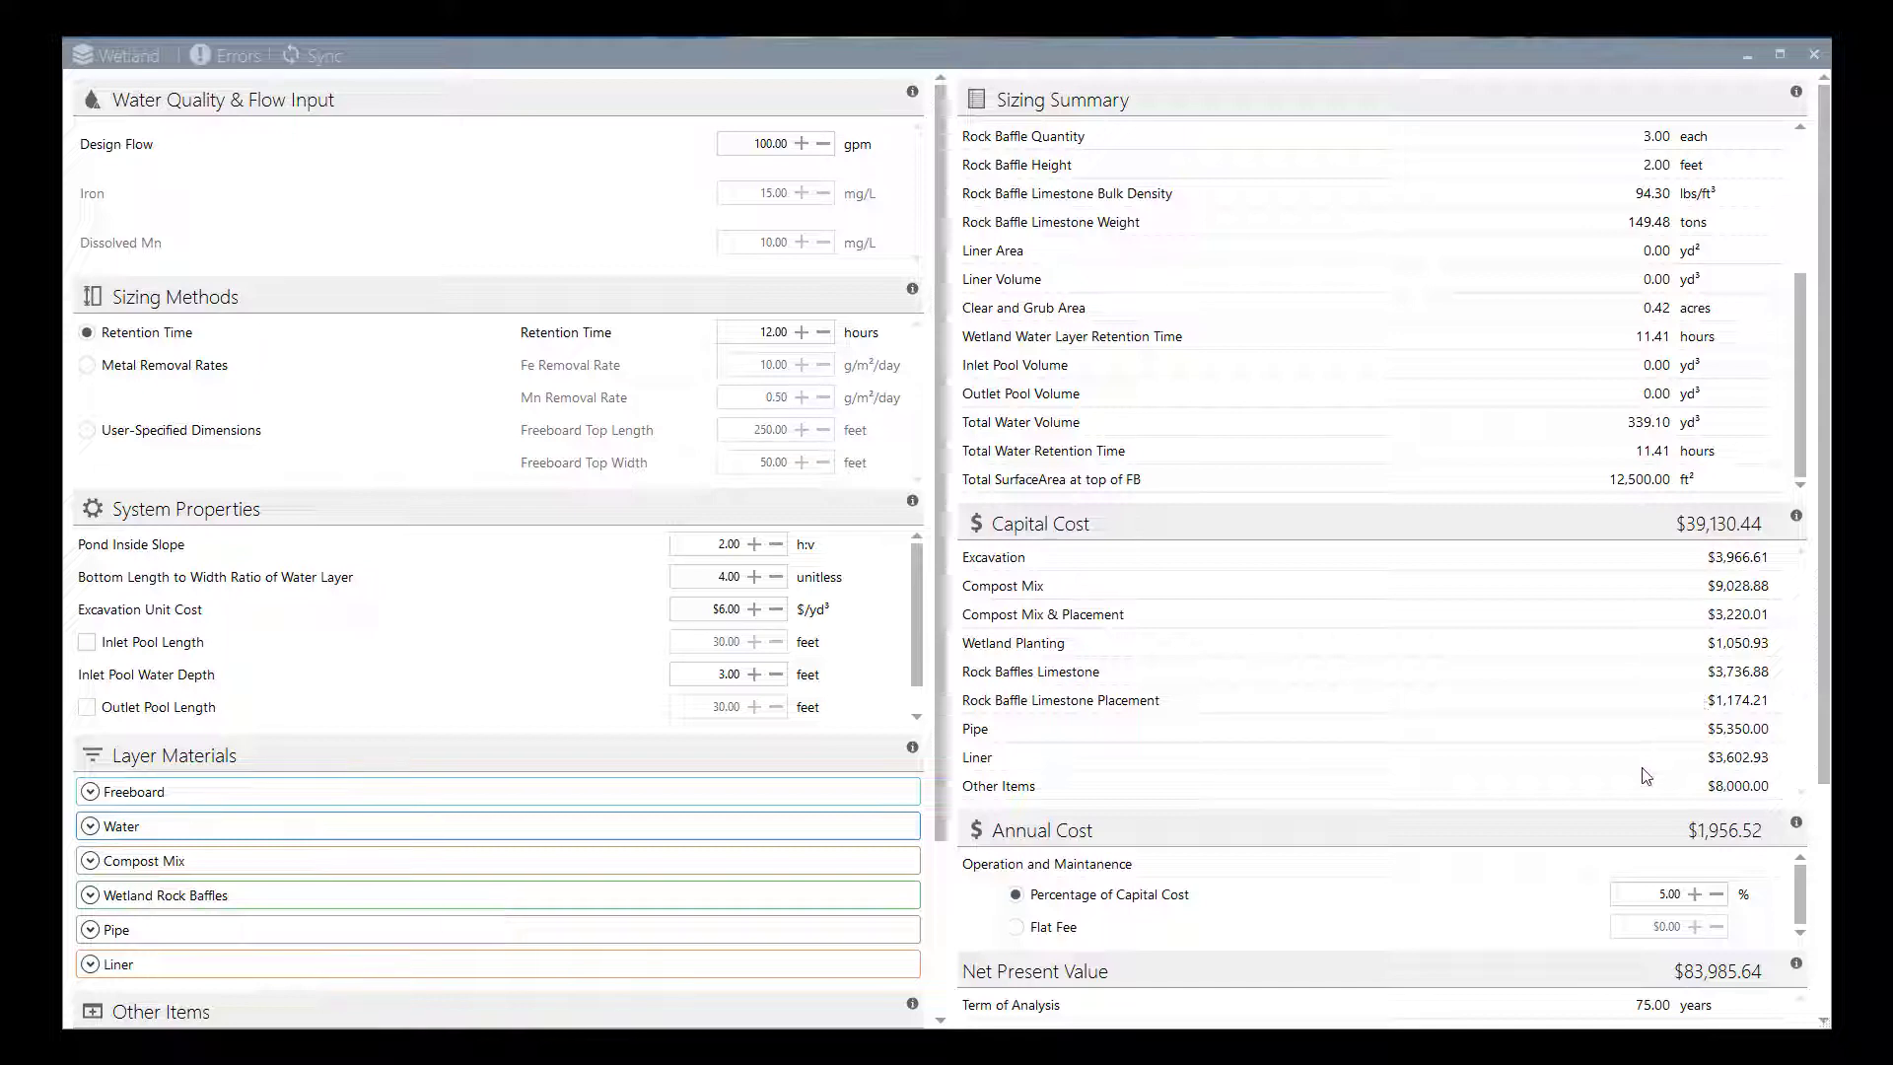
pyautogui.moveTo(1825, 734); pyautogui.dragTo(1826, 922)
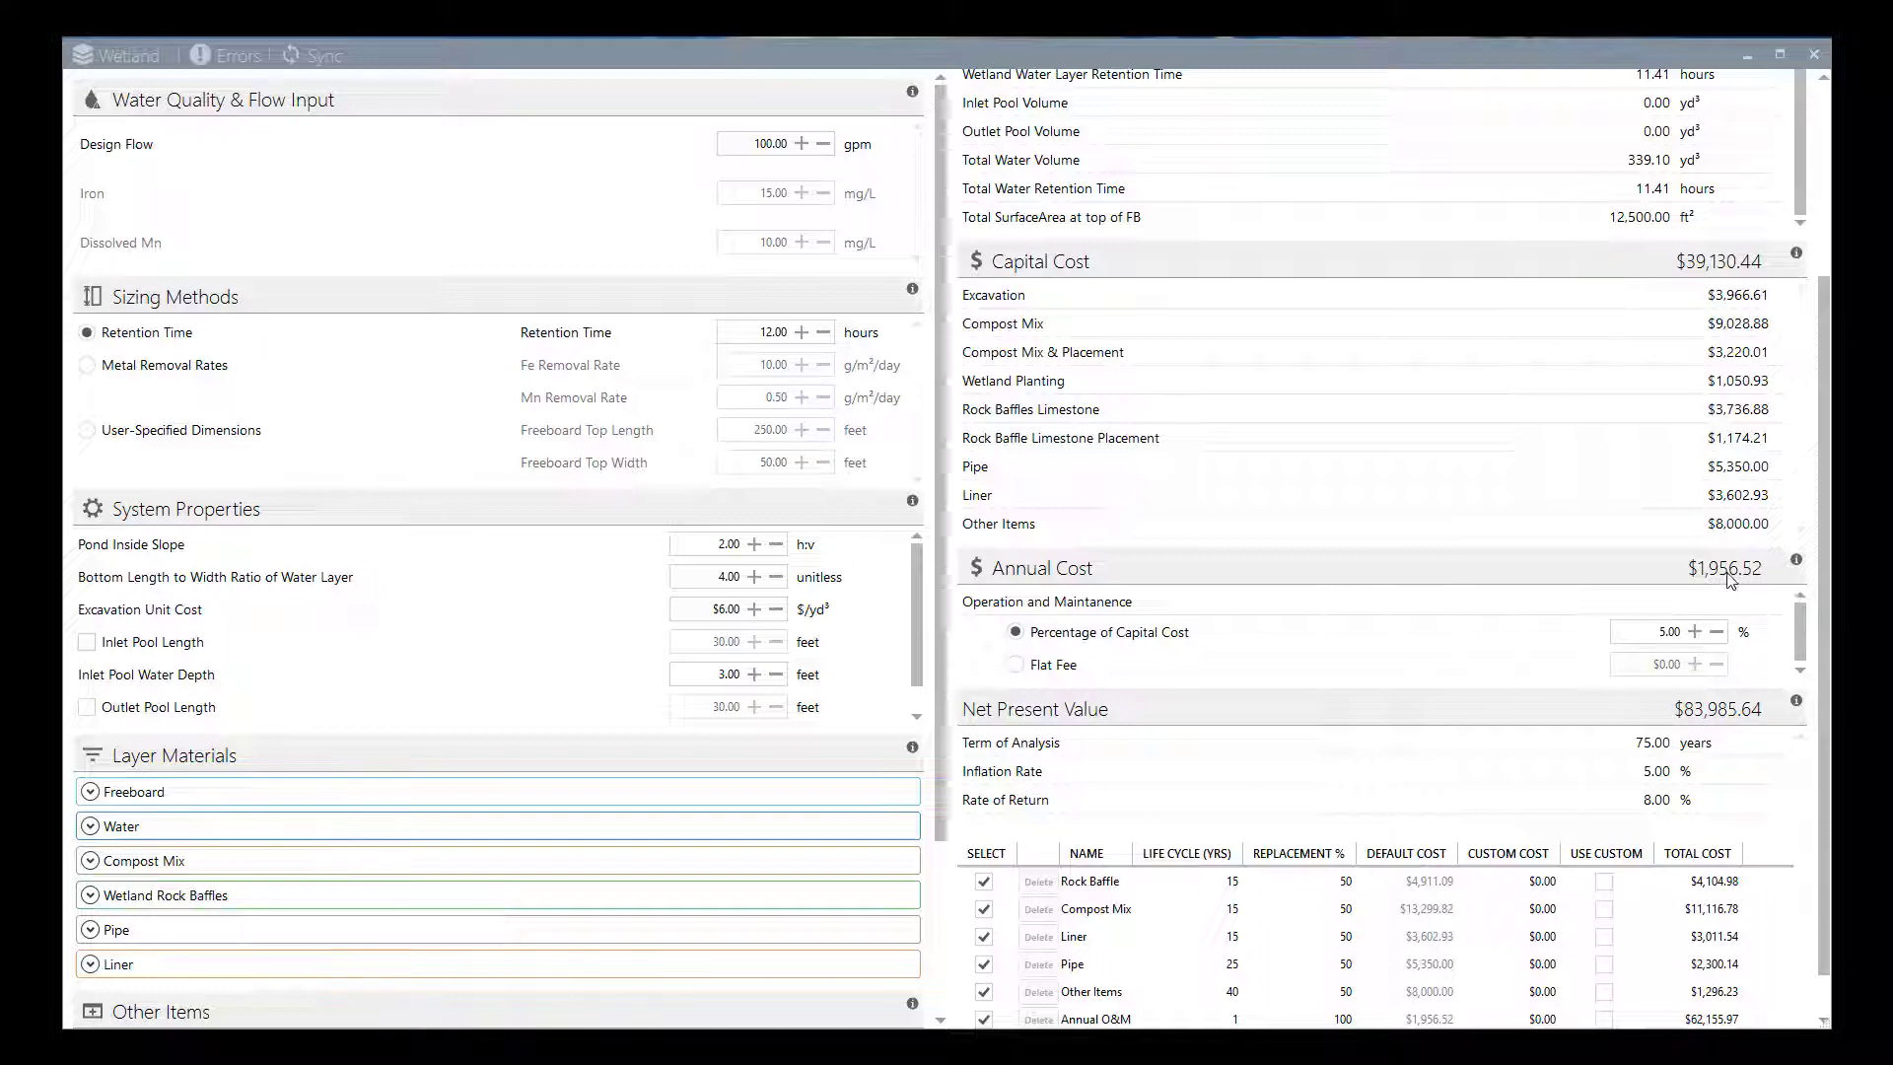
pyautogui.scroll(-1, 1824, 601)
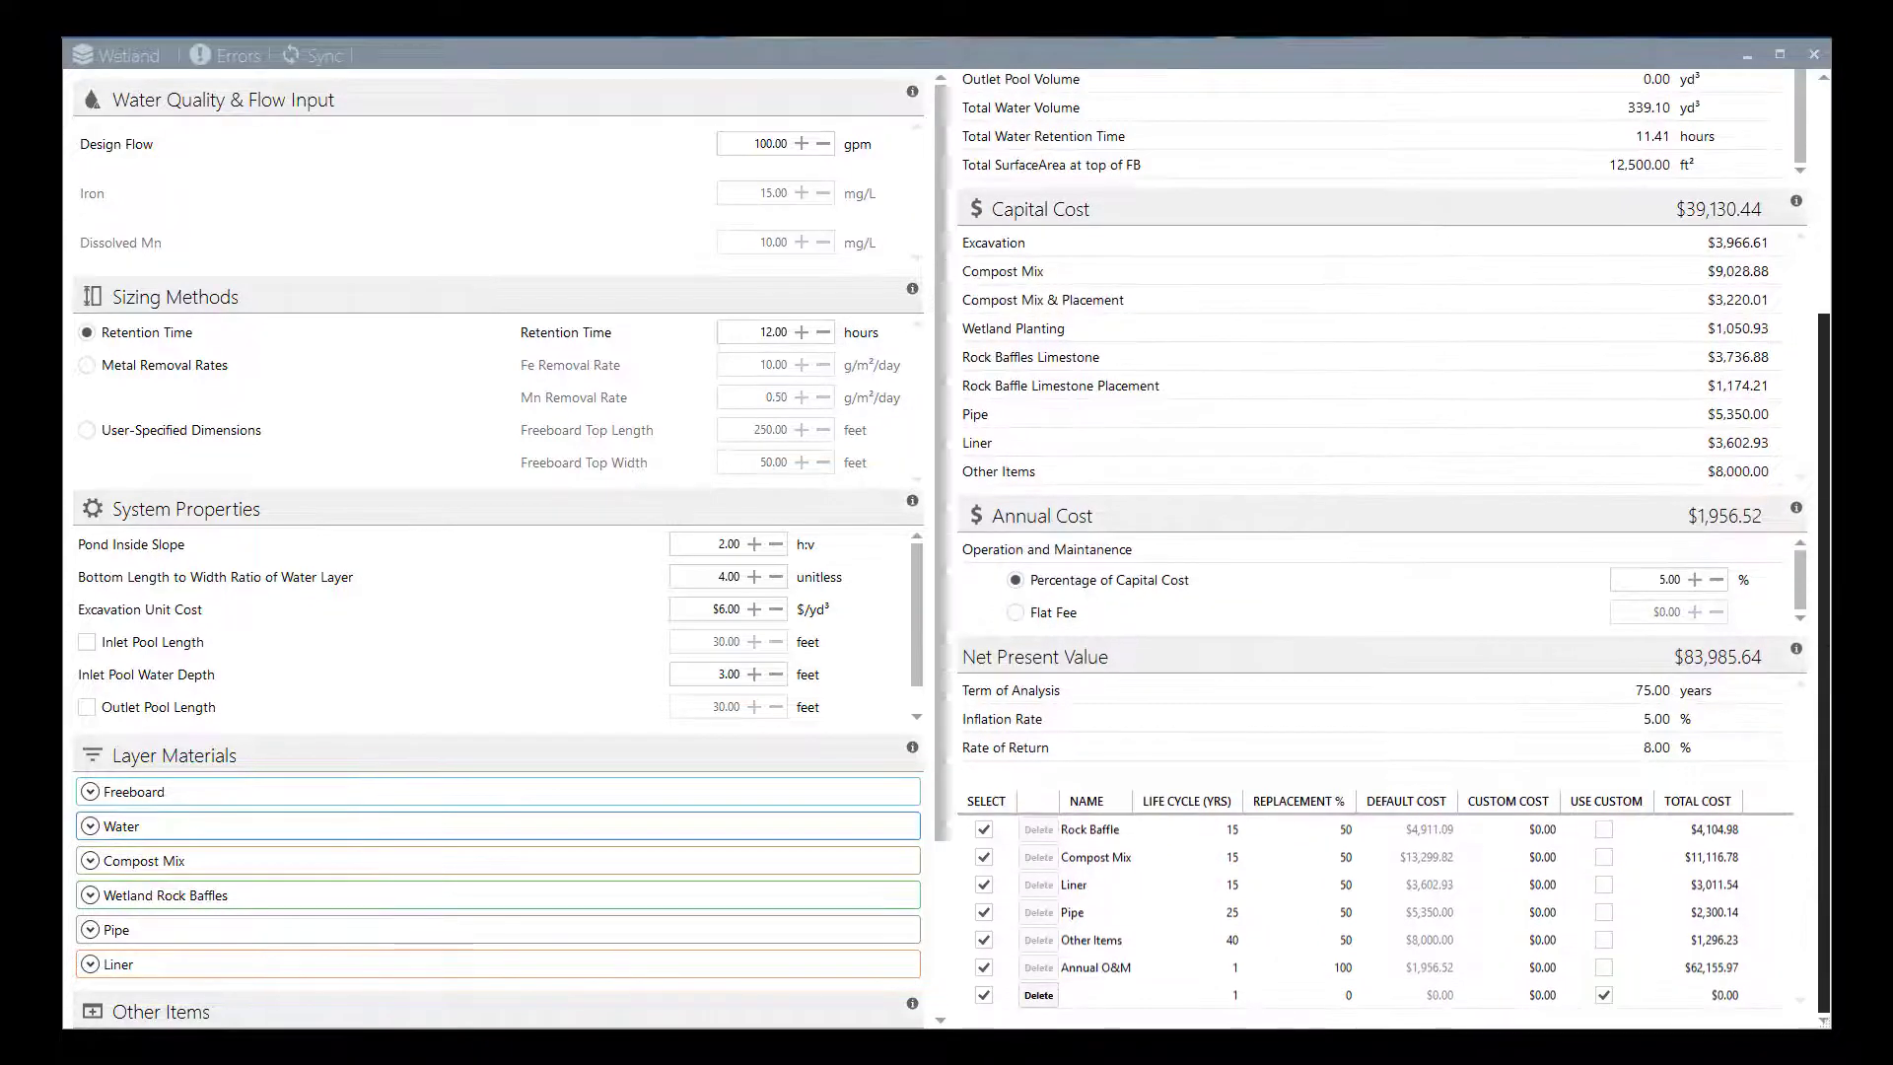